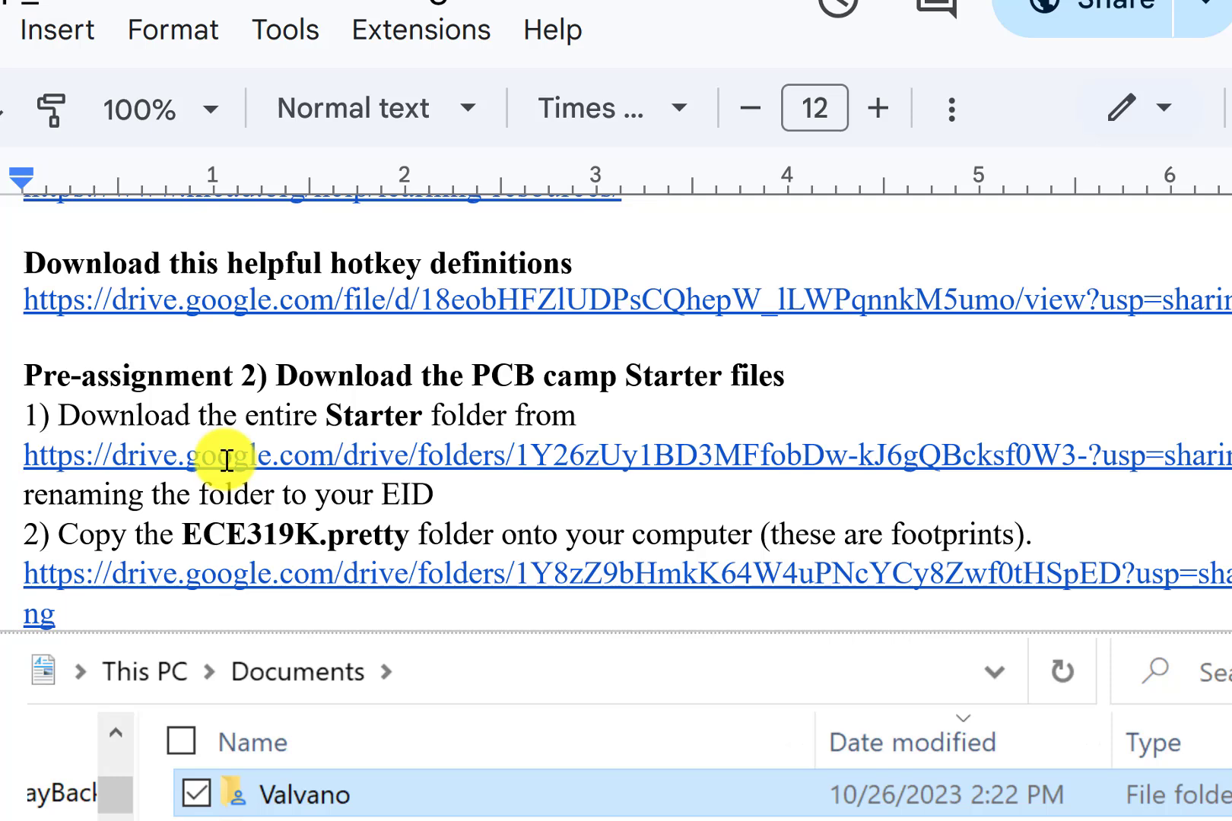
Open the Starter folder link under Pre-assignment 2 in the document and download the entire folder from Google Drive
left_click(227, 460)
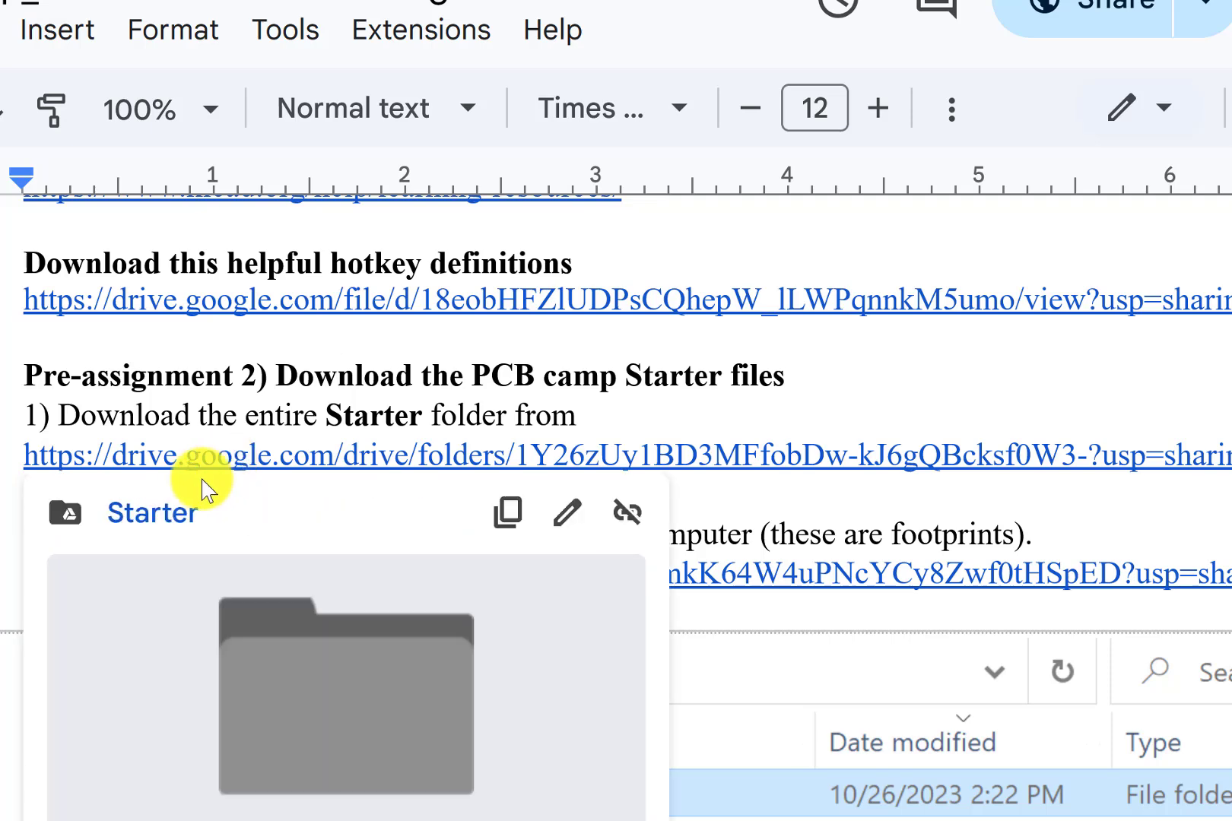
left_click(161, 522)
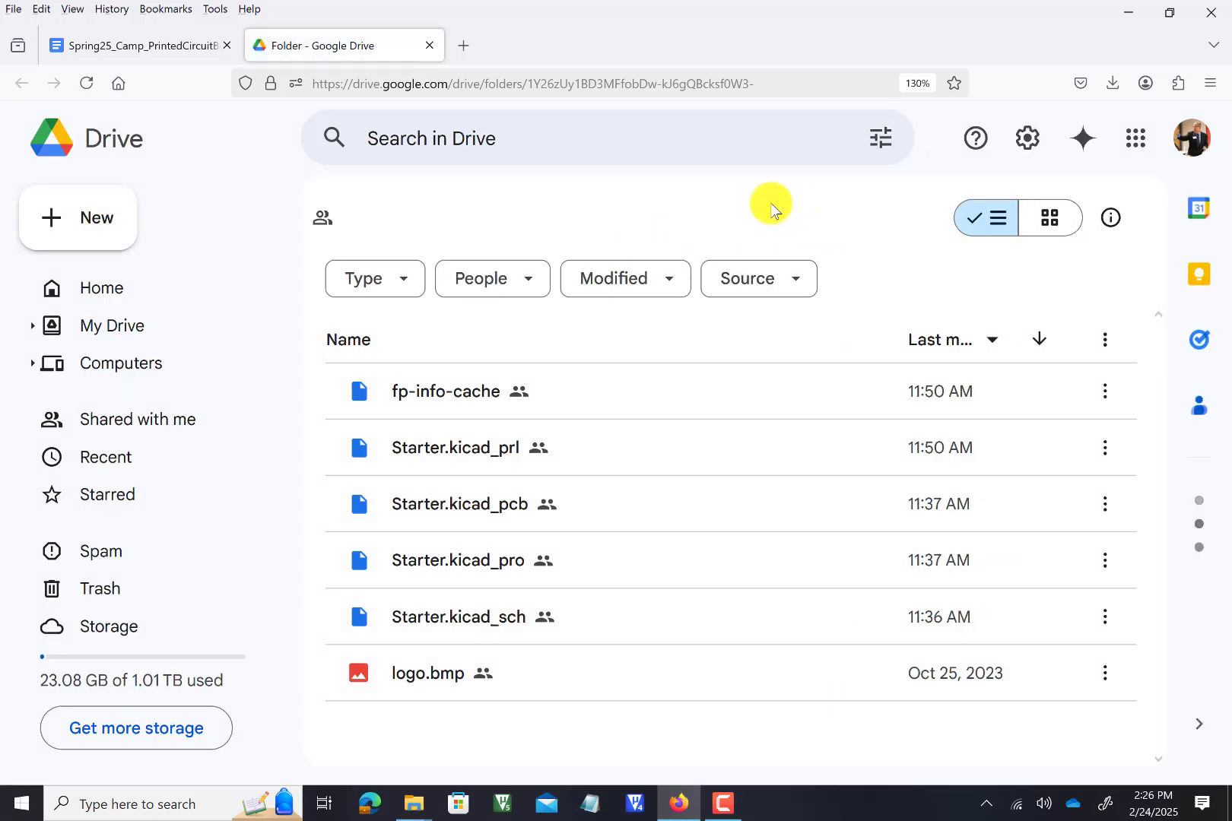
left_click(768, 216)
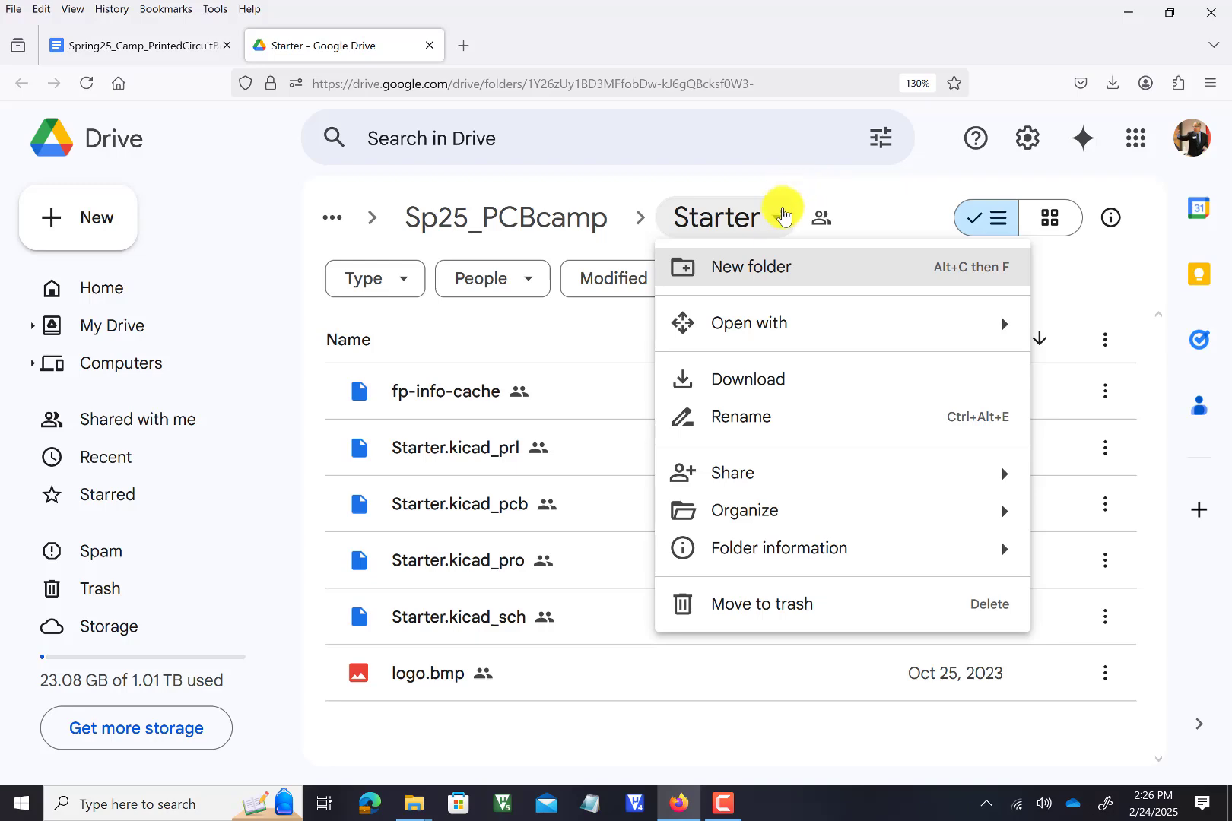
left_click(743, 381)
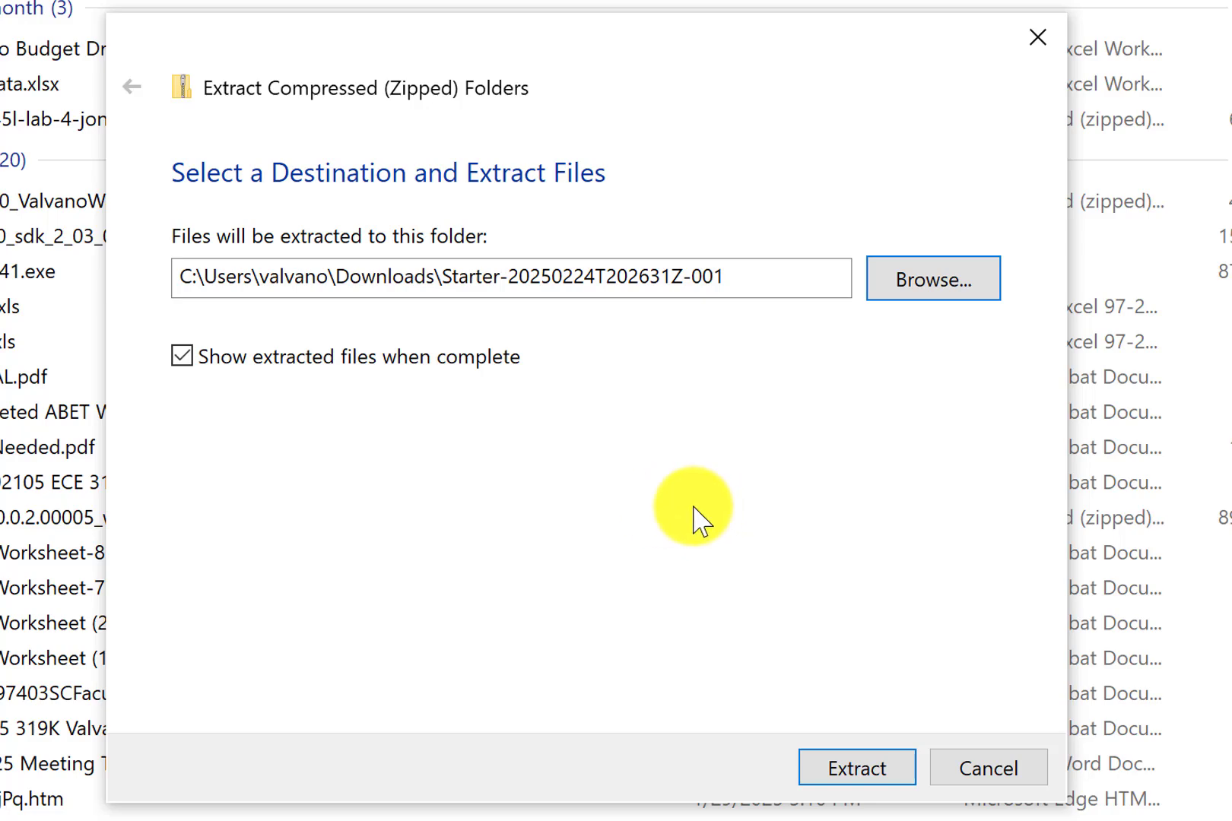
Extract the downloaded Starter archive into the Documents folder
left_click(920, 283)
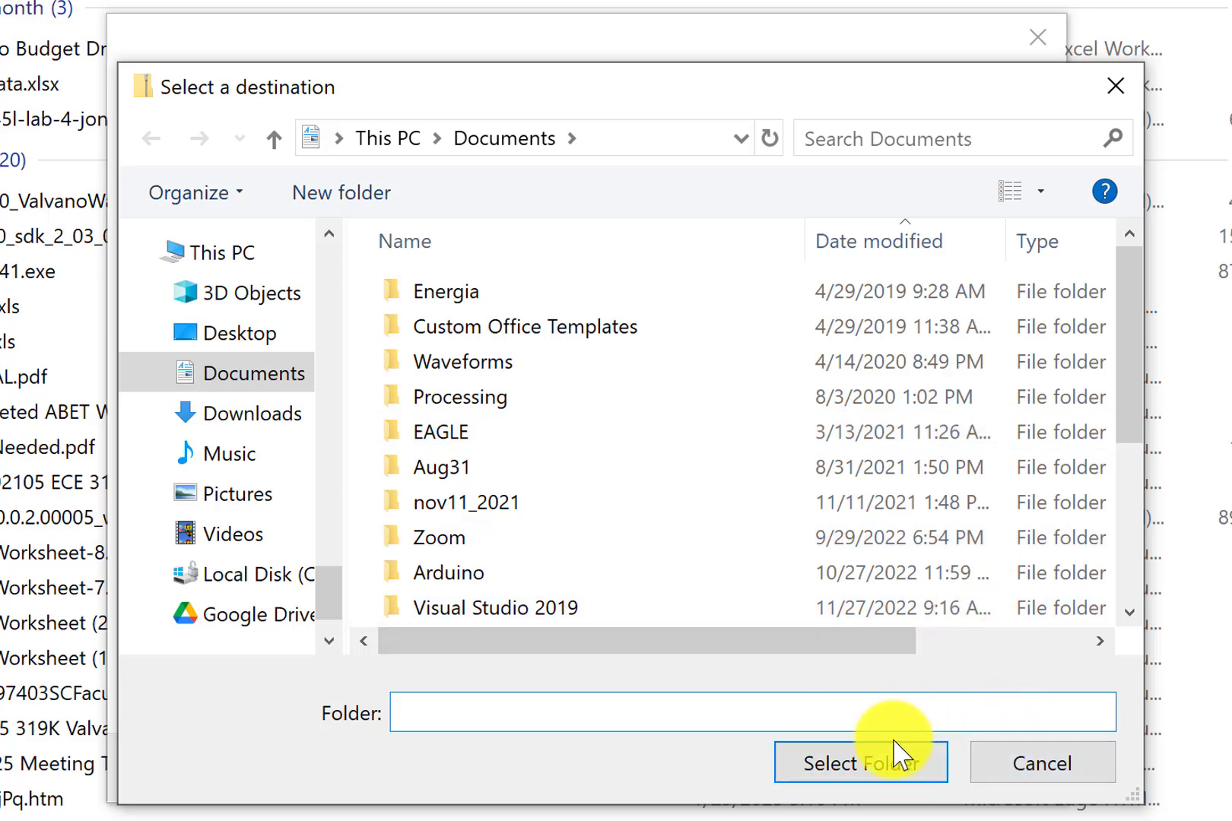
left_click(874, 771)
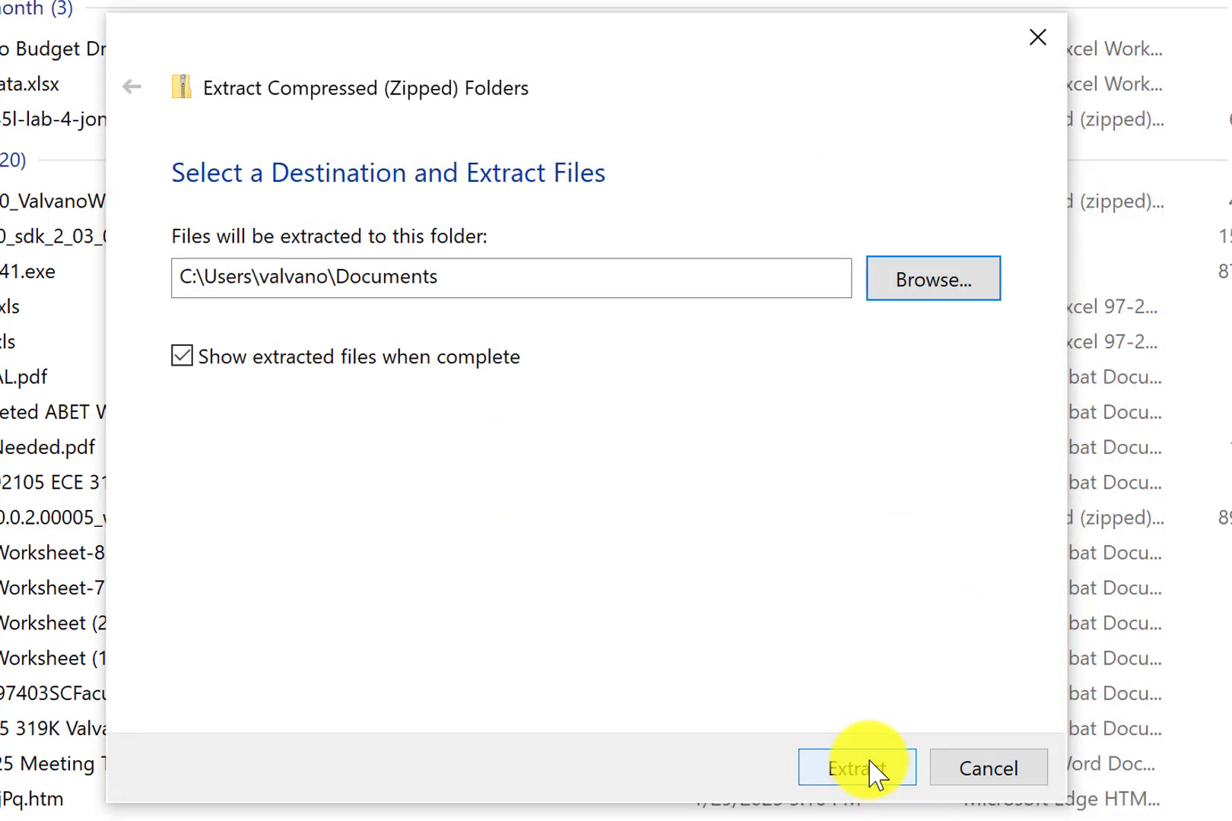
left_click(853, 770)
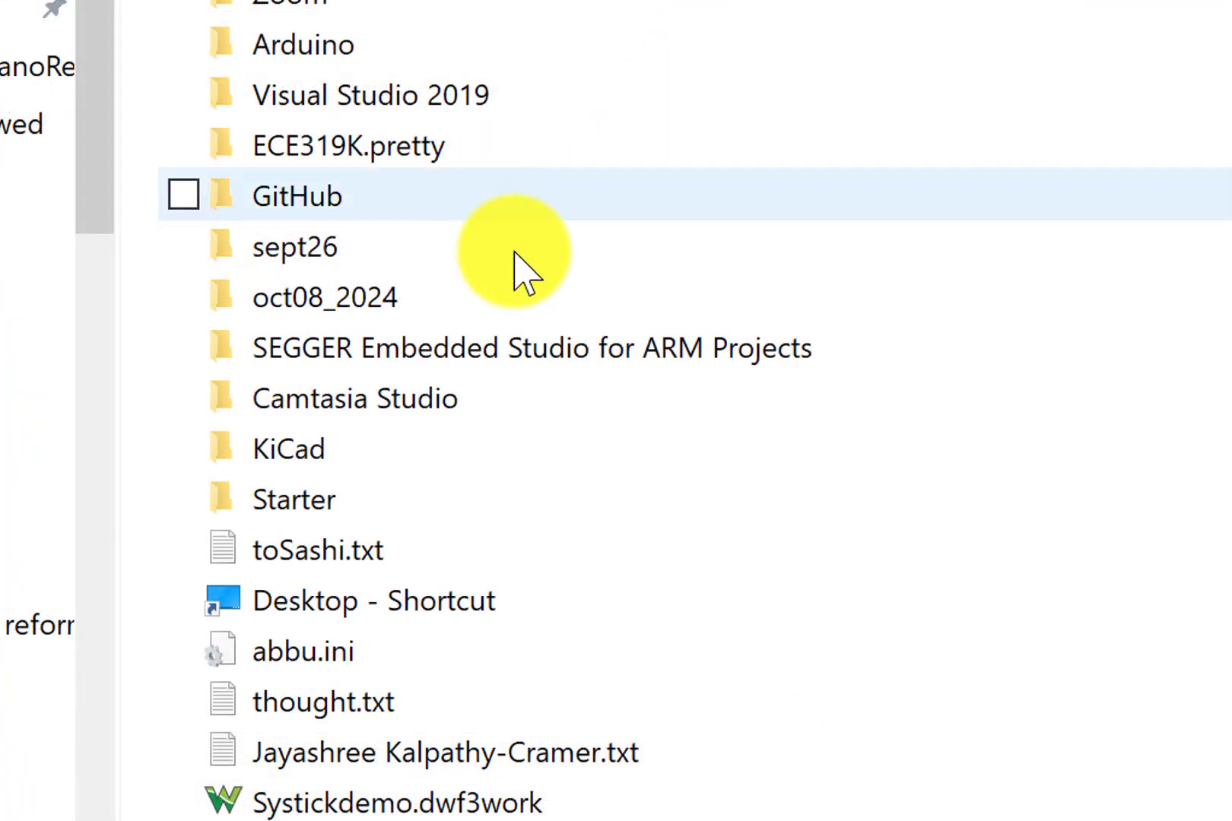
Rename the extracted Starter folder in Documents with the owner's surname and open it
left_click(400, 506)
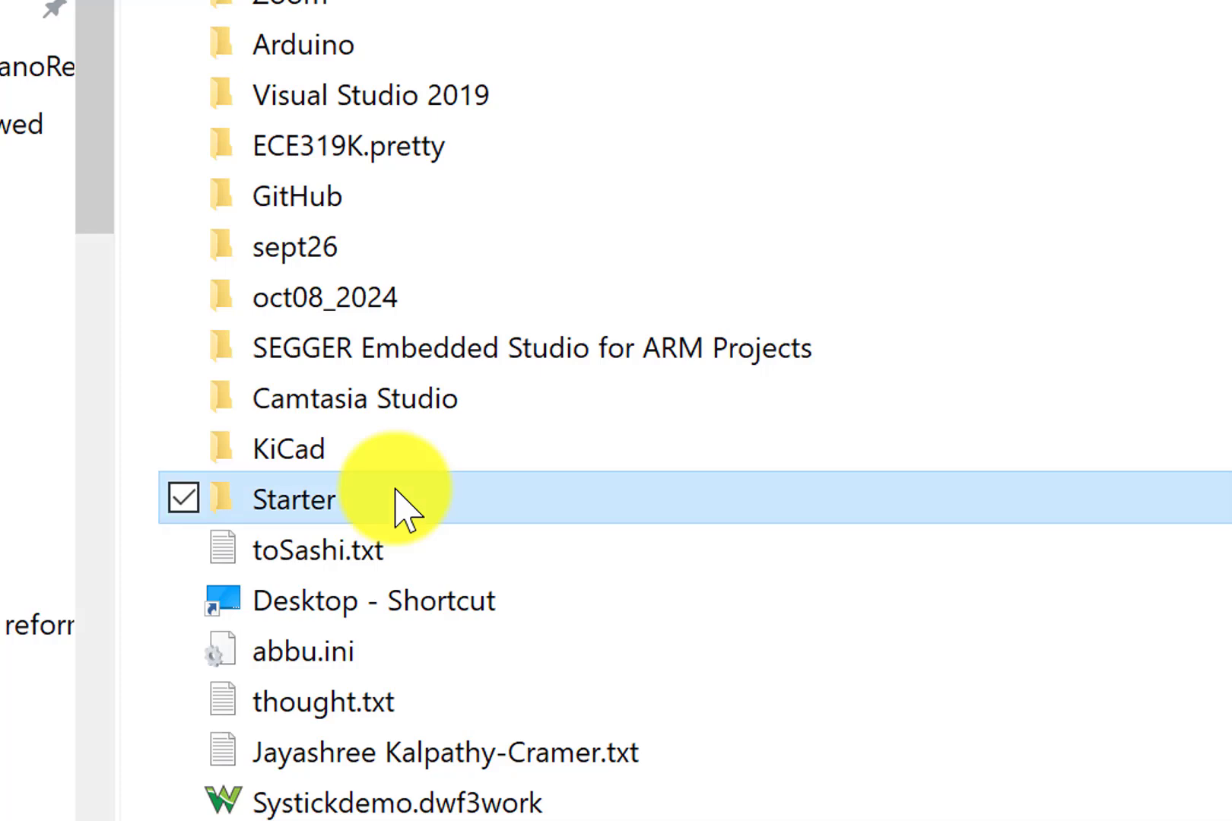
key("F2")
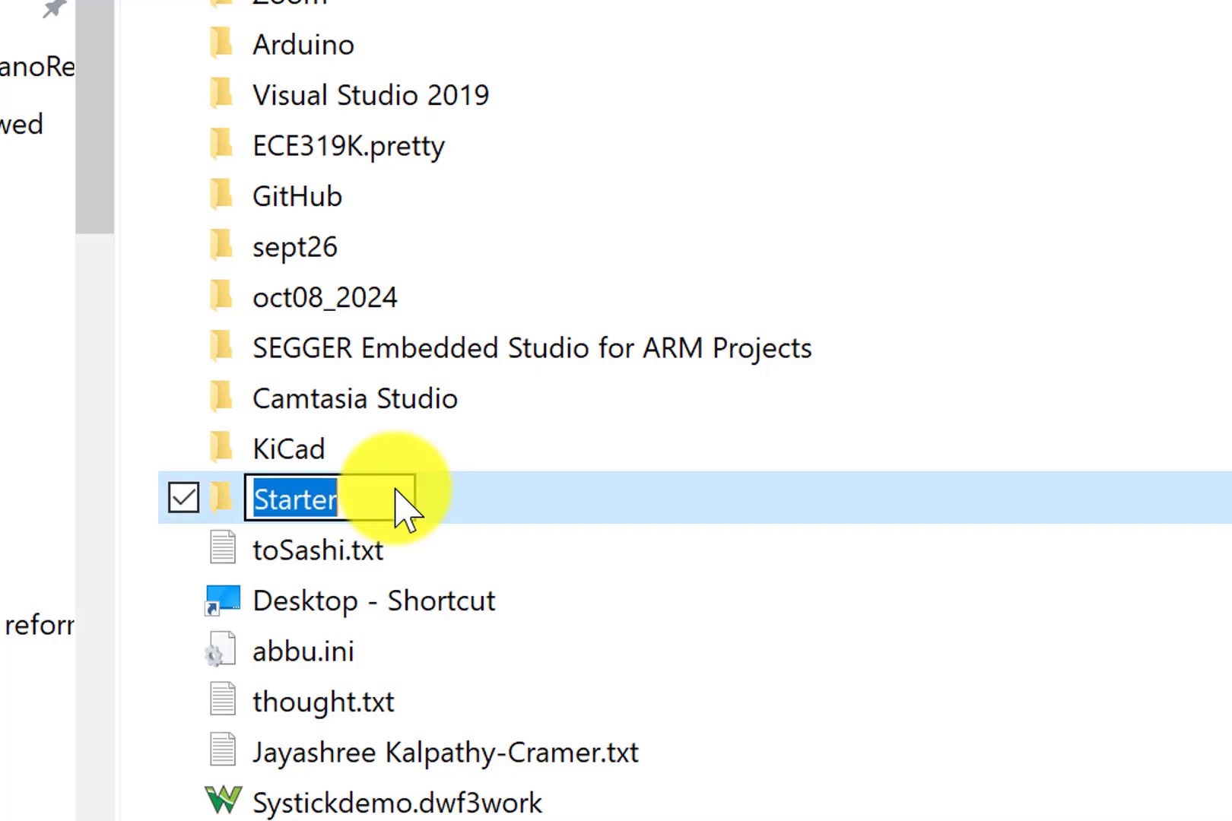
type("Valvano")
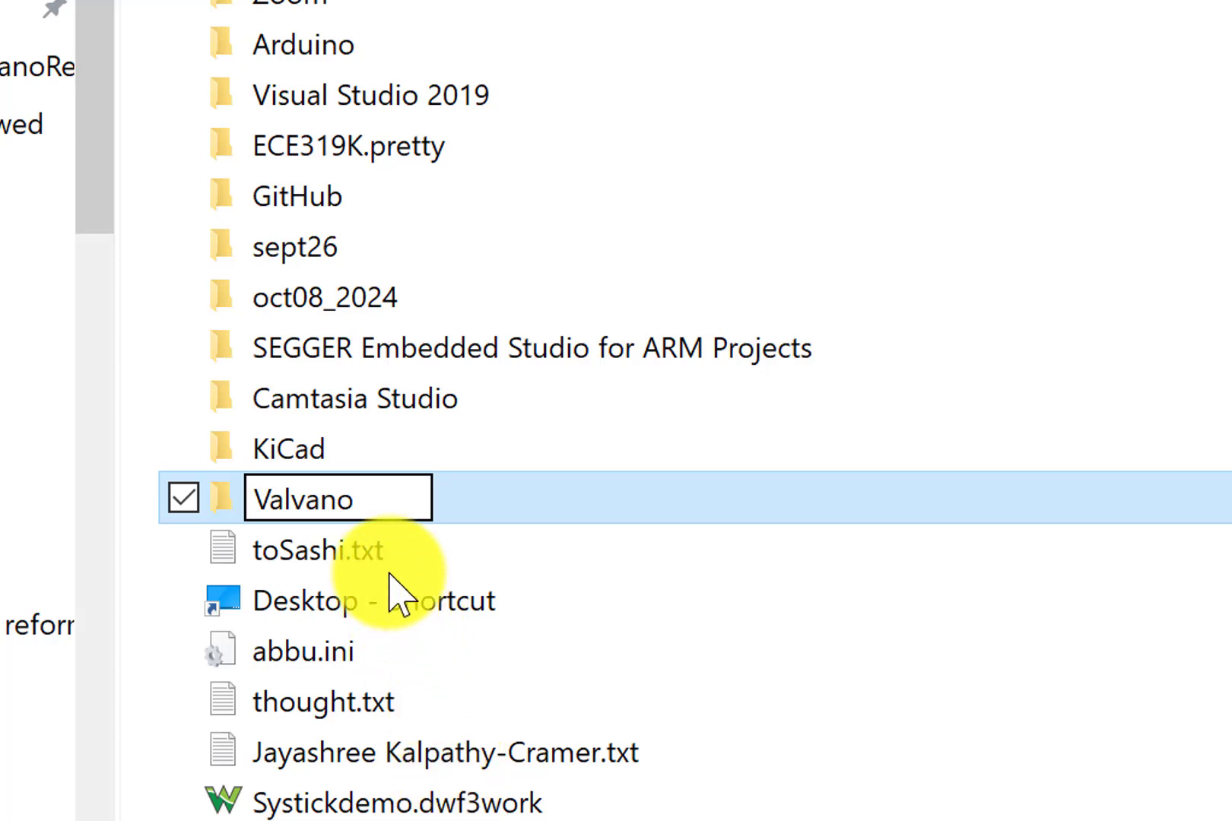
key("Return")
key("Return")
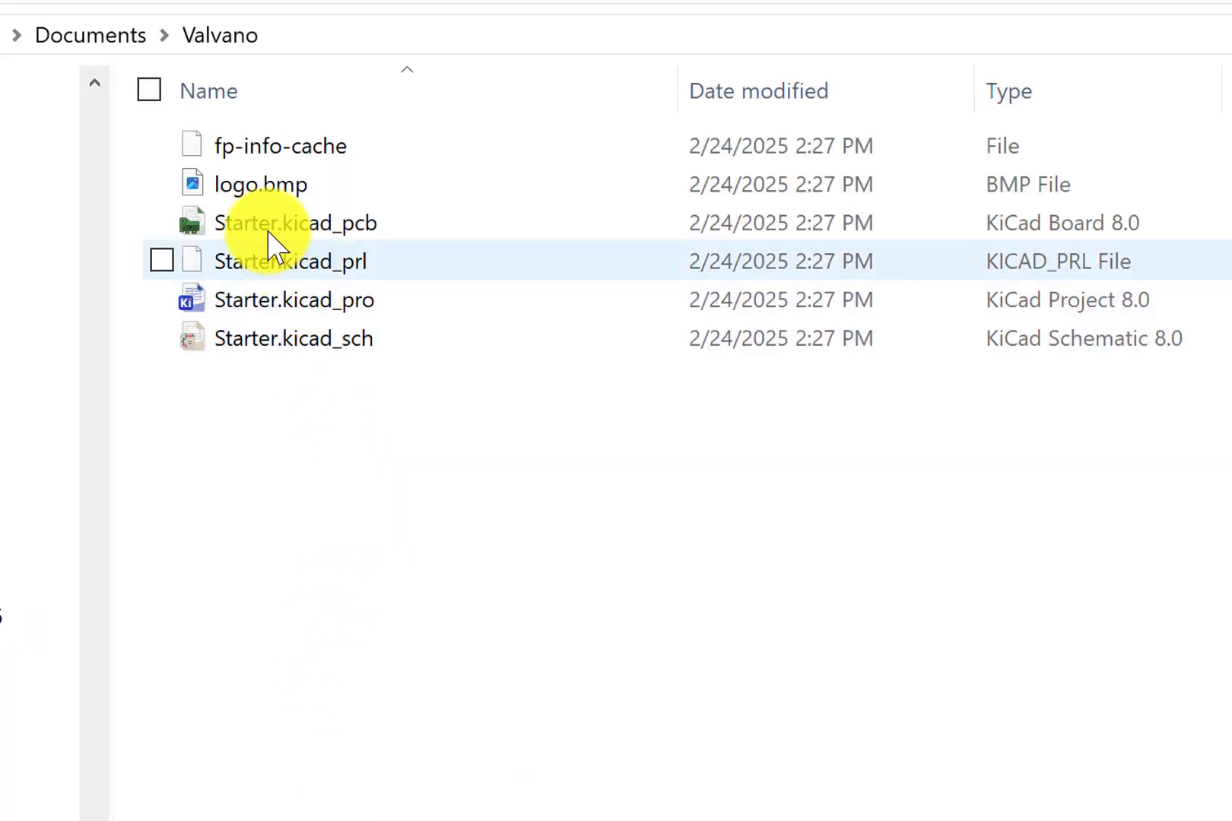
Replace "Starter" in the Starter.kicad_pcb file name with the owner's surname and copy that surname
left_click(268, 245)
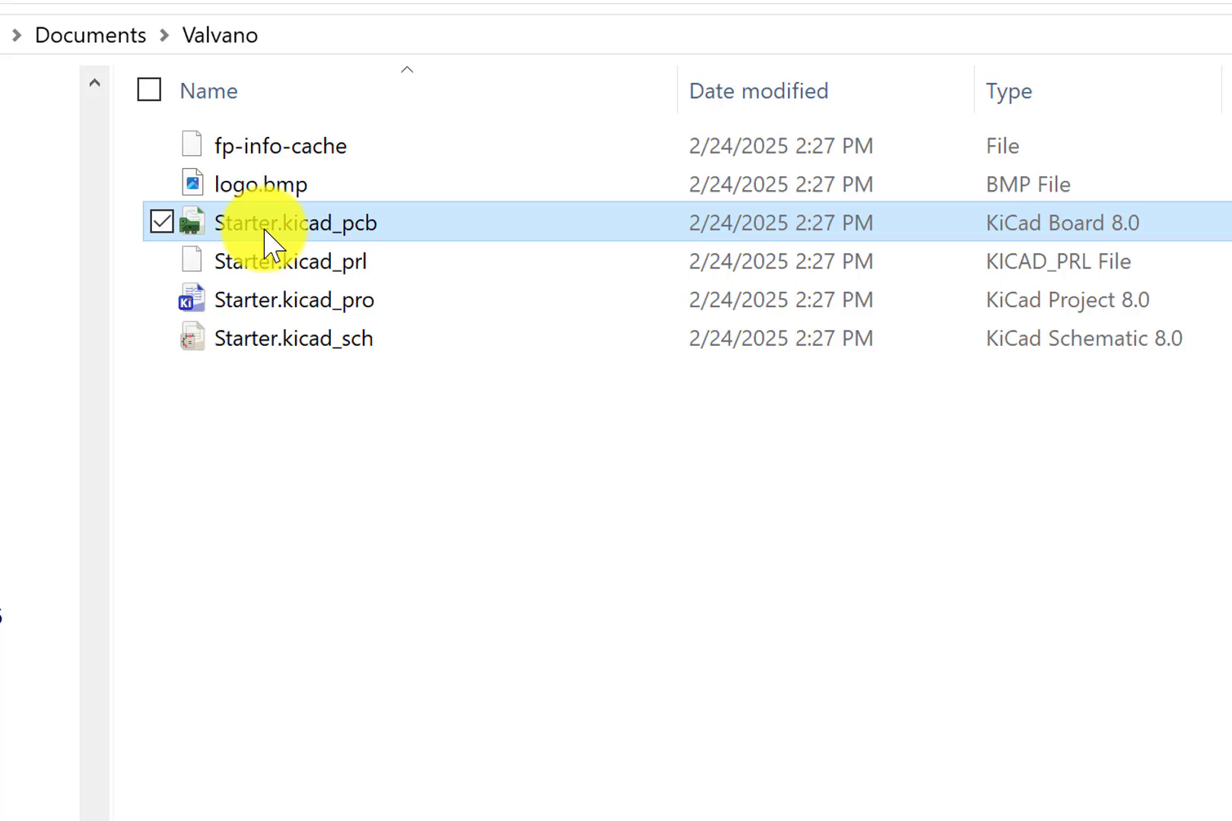
left_click(308, 228)
type("Valvano")
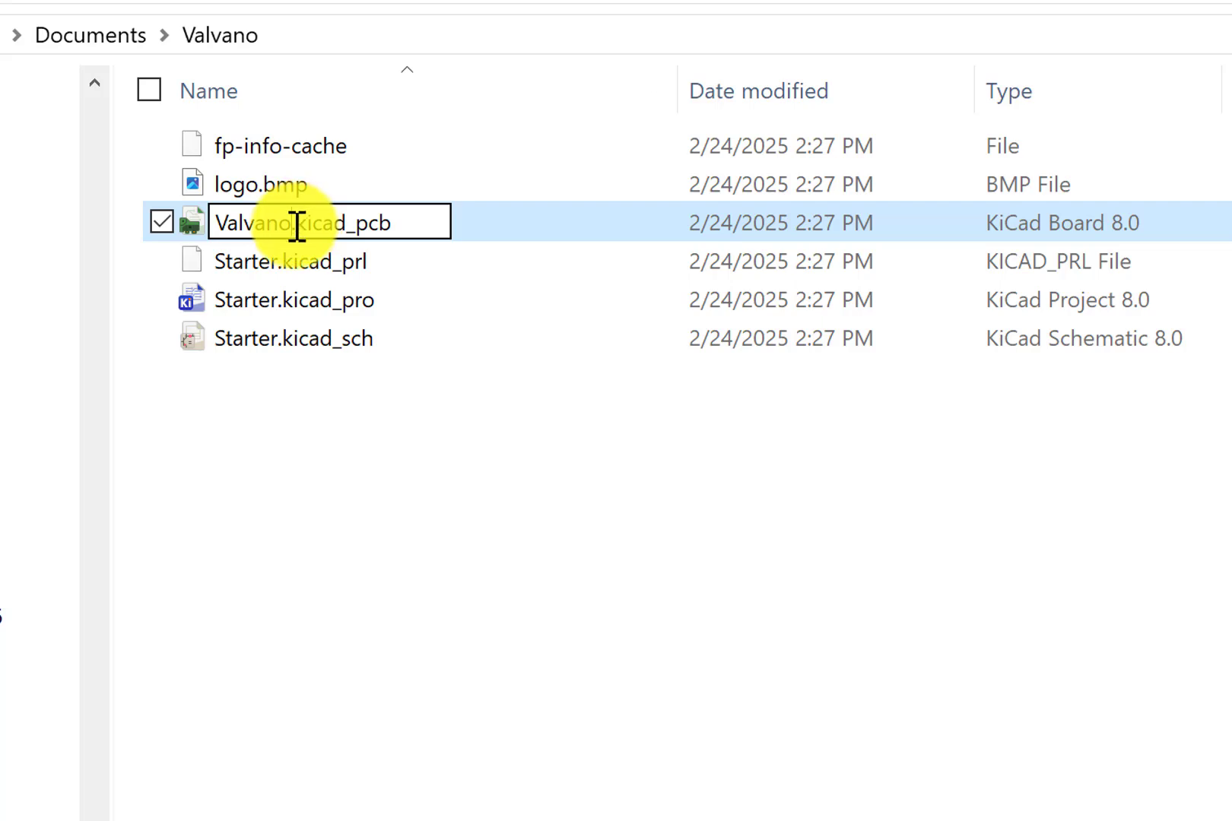
left_click_drag(297, 226, 99, 228)
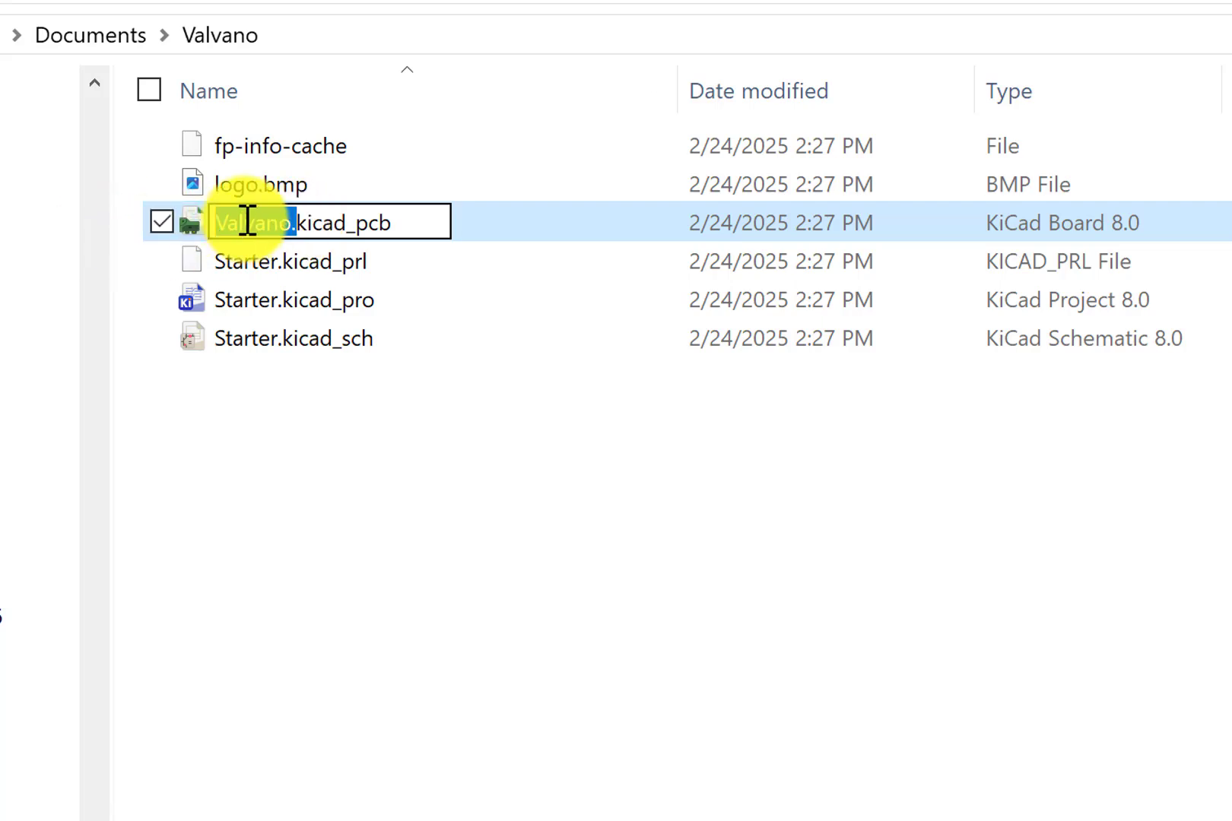
left_click_drag(219, 226, 294, 226)
key("ctrl+c")
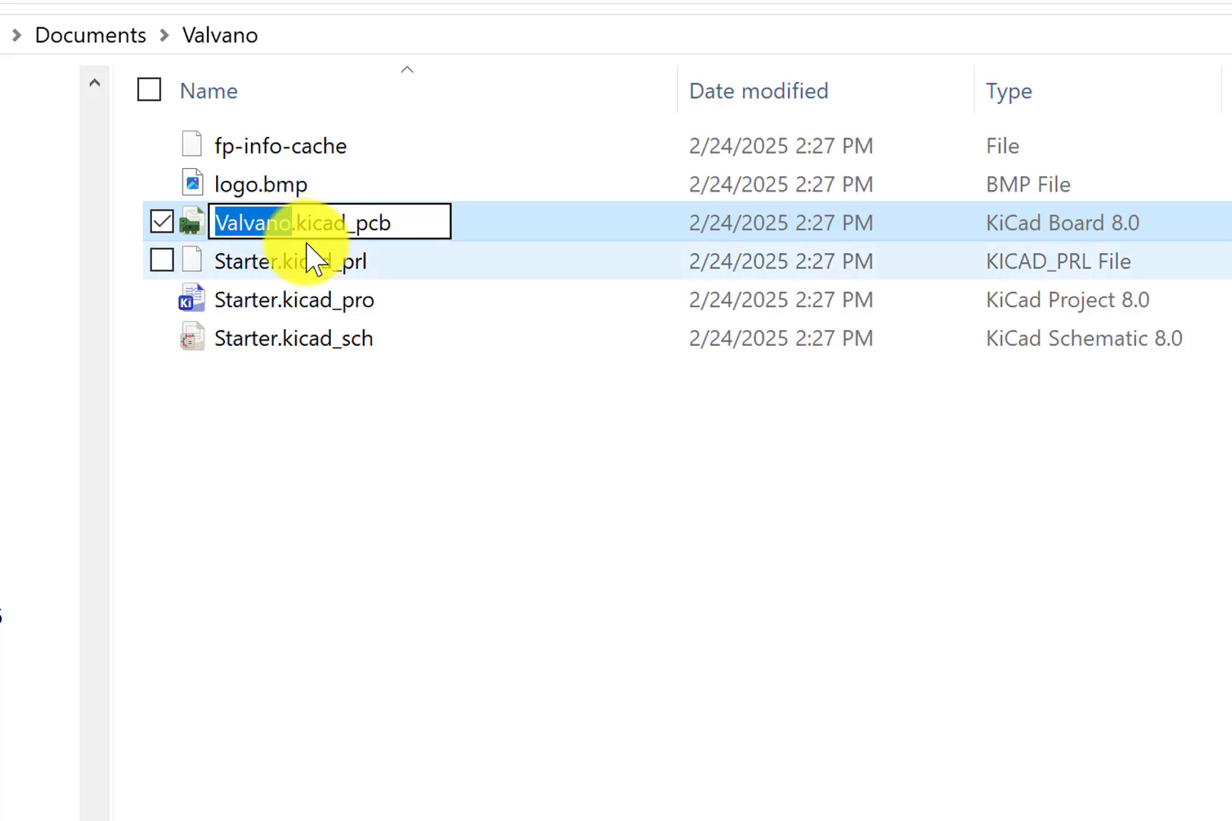
Rename Starter.kicad_prl, Starter.kicad_pro and Starter.kicad_sch with the copied surname, keeping their extensions
left_click(265, 273)
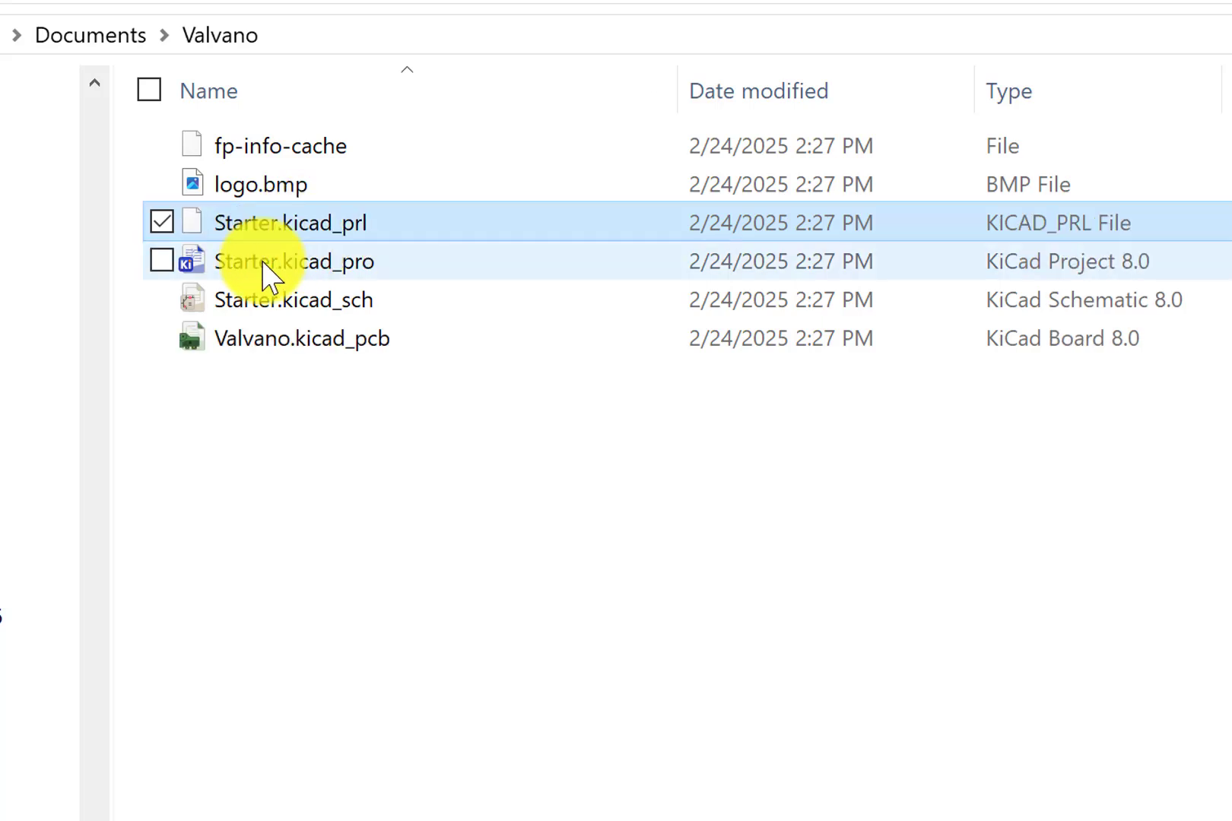
left_click(257, 222)
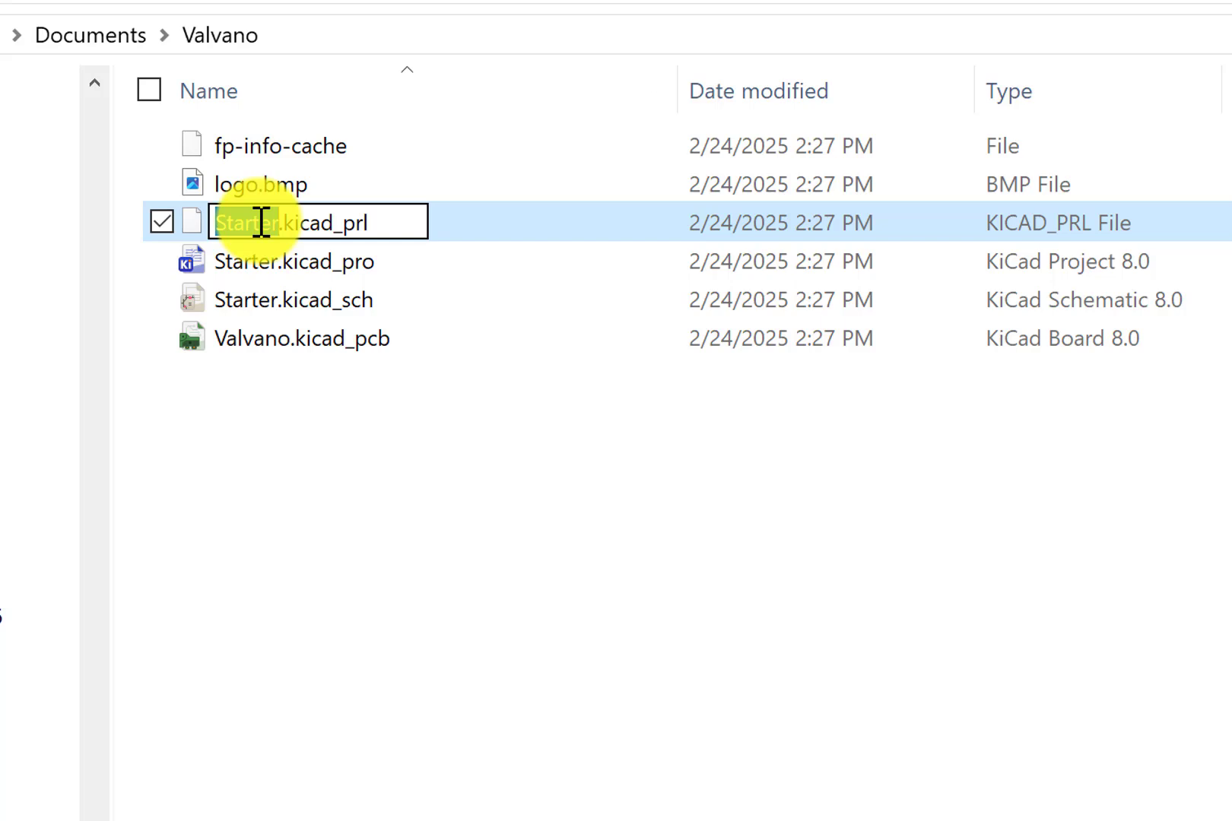
key("ctrl+v")
left_click(262, 263)
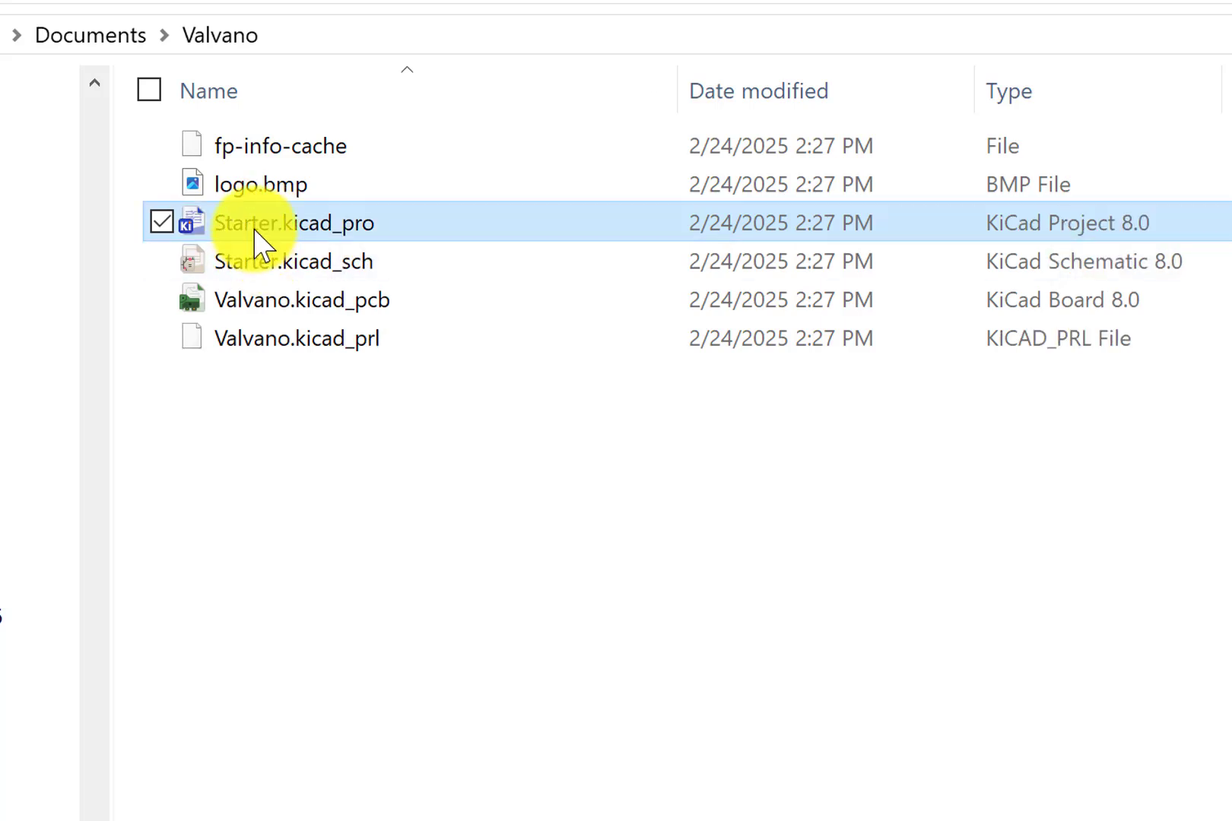
left_click(259, 225)
key("ctrl+v")
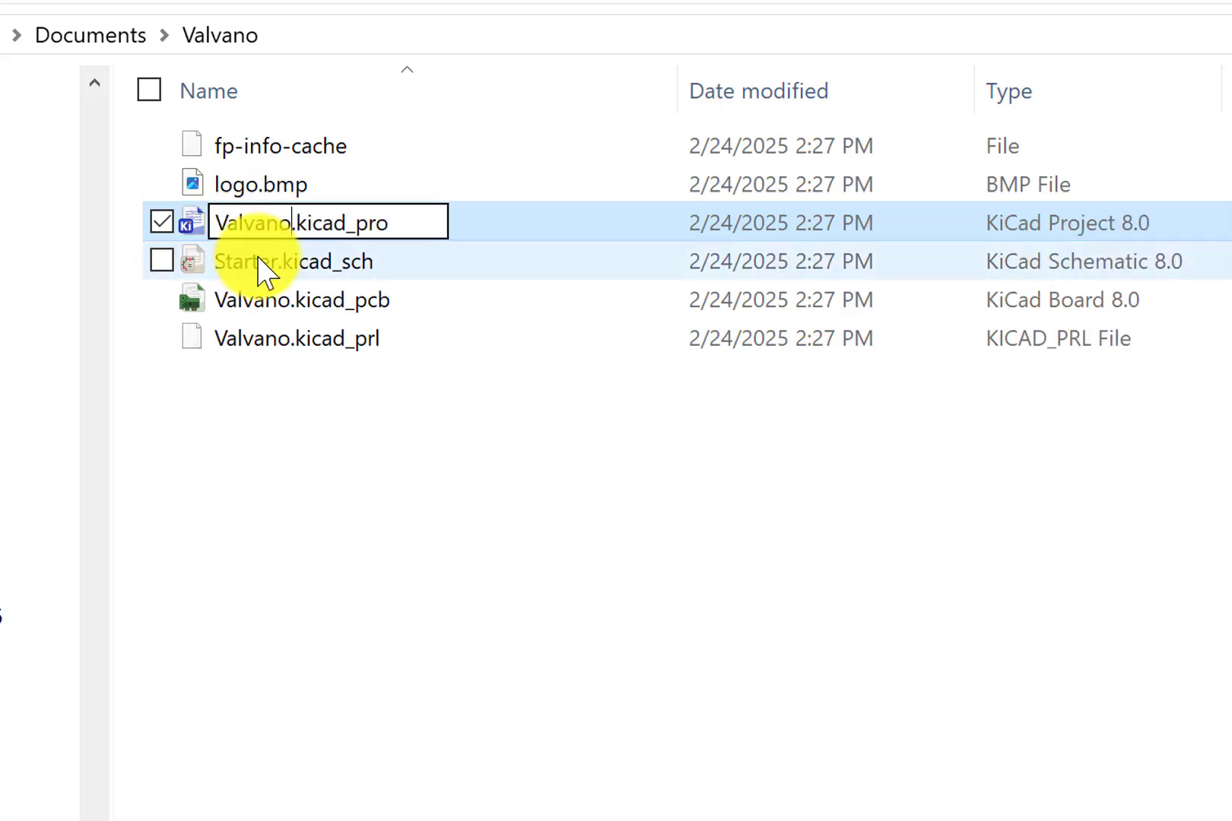
left_click(258, 263)
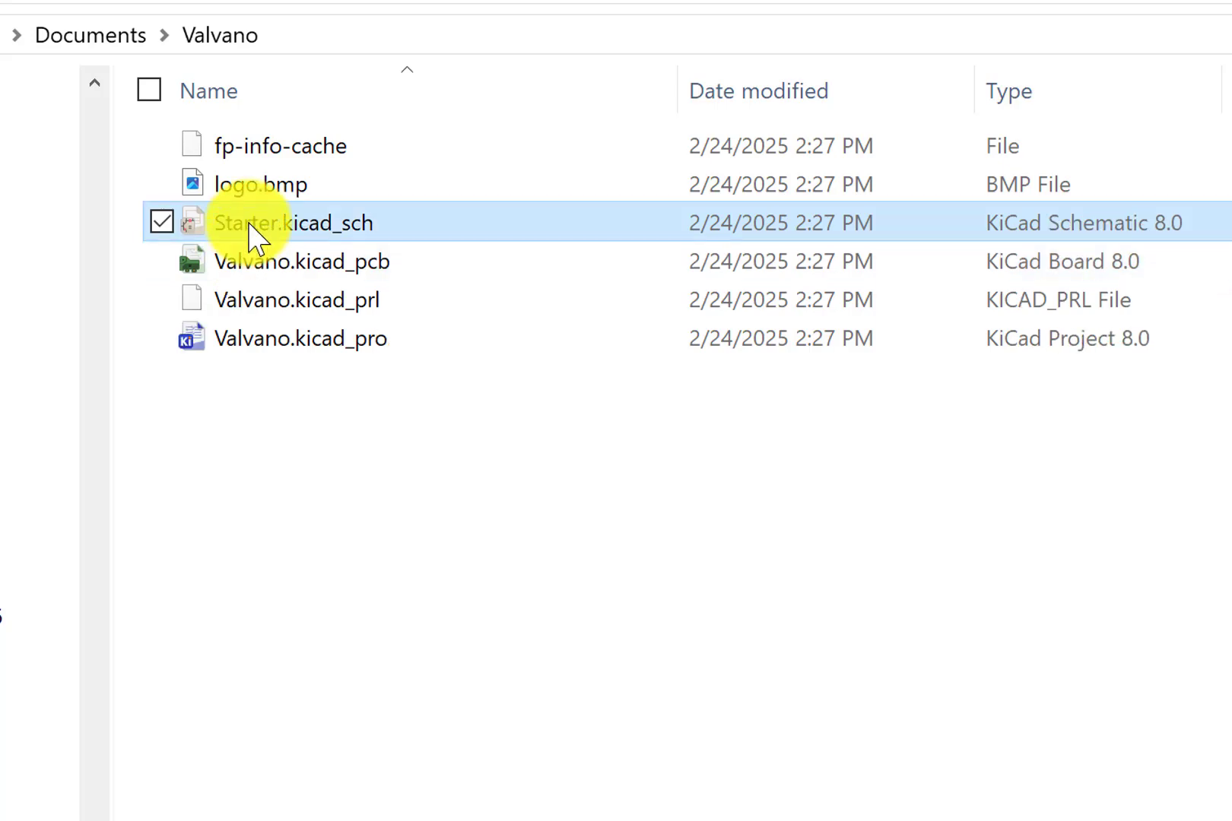
left_click(251, 224)
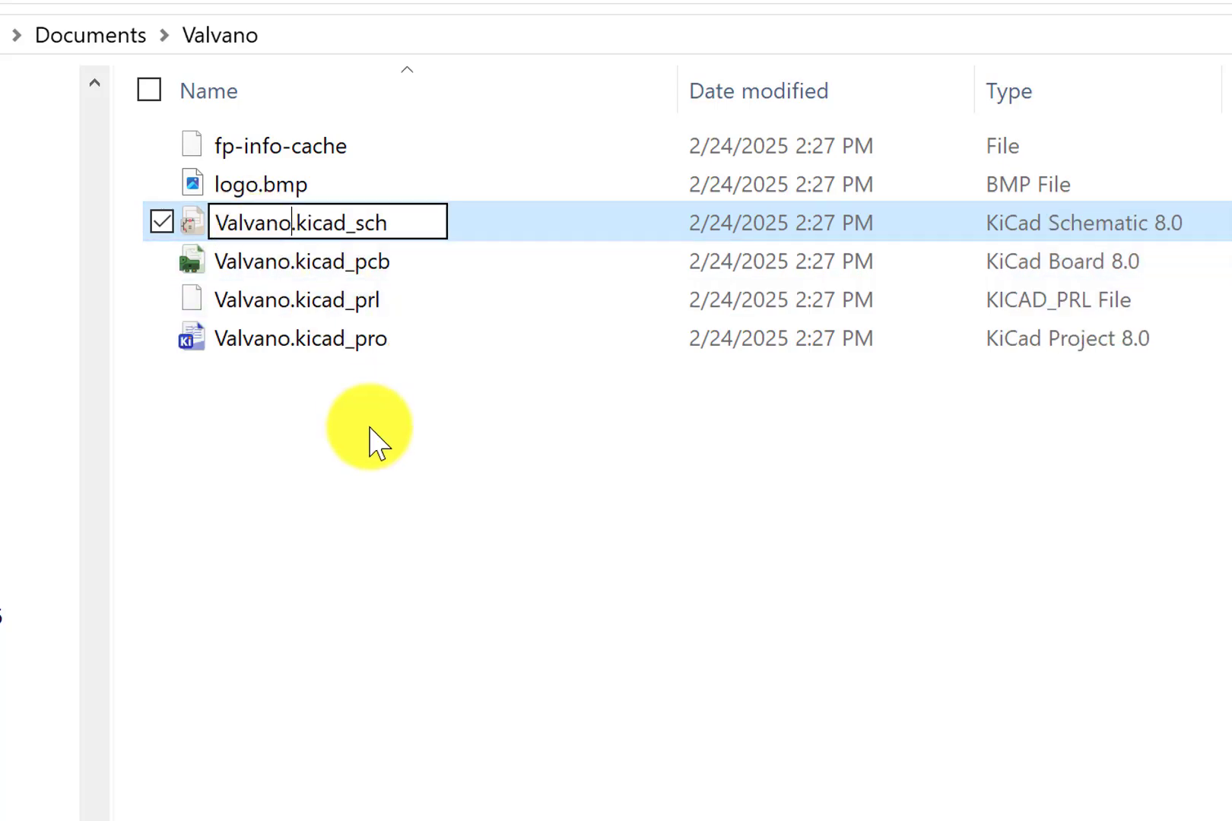
left_click(375, 453)
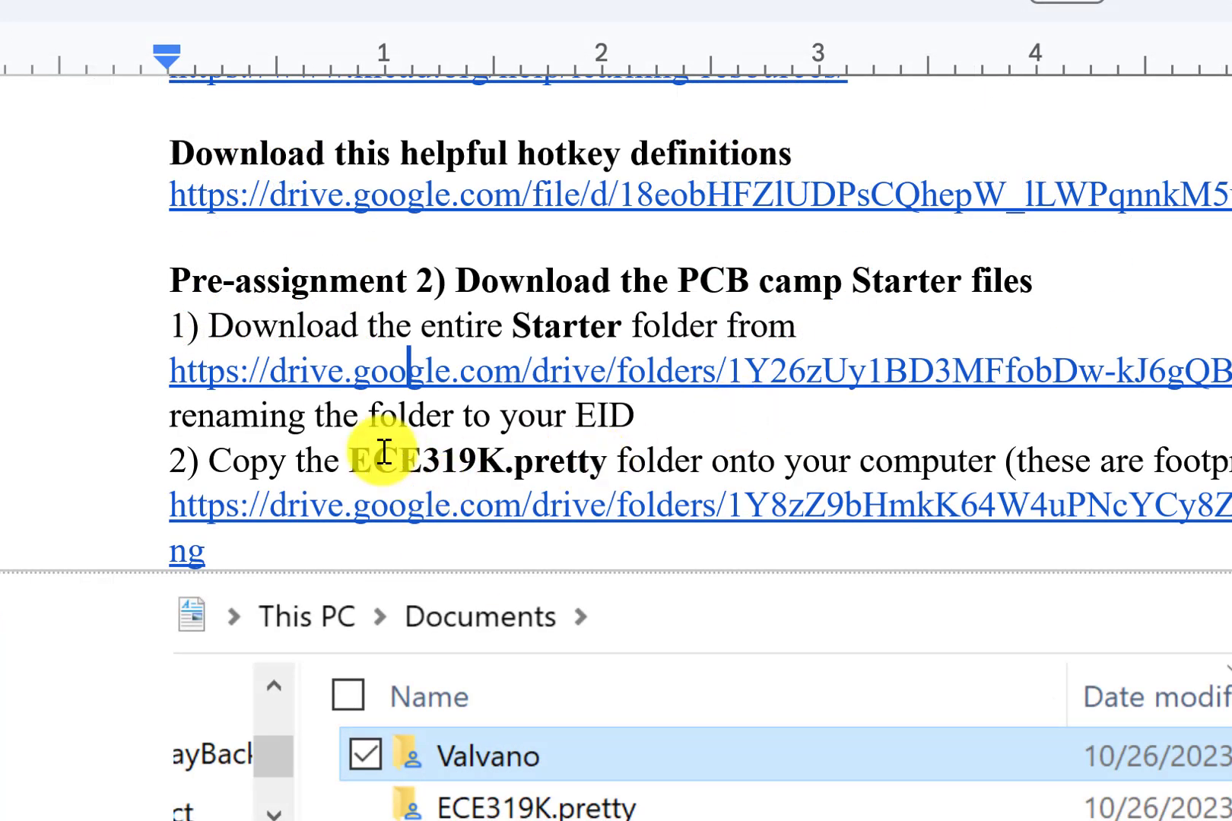
Open the ECE319K.pretty footprint folder link in the assignment document and download the folder from Google Drive
left_click(550, 500)
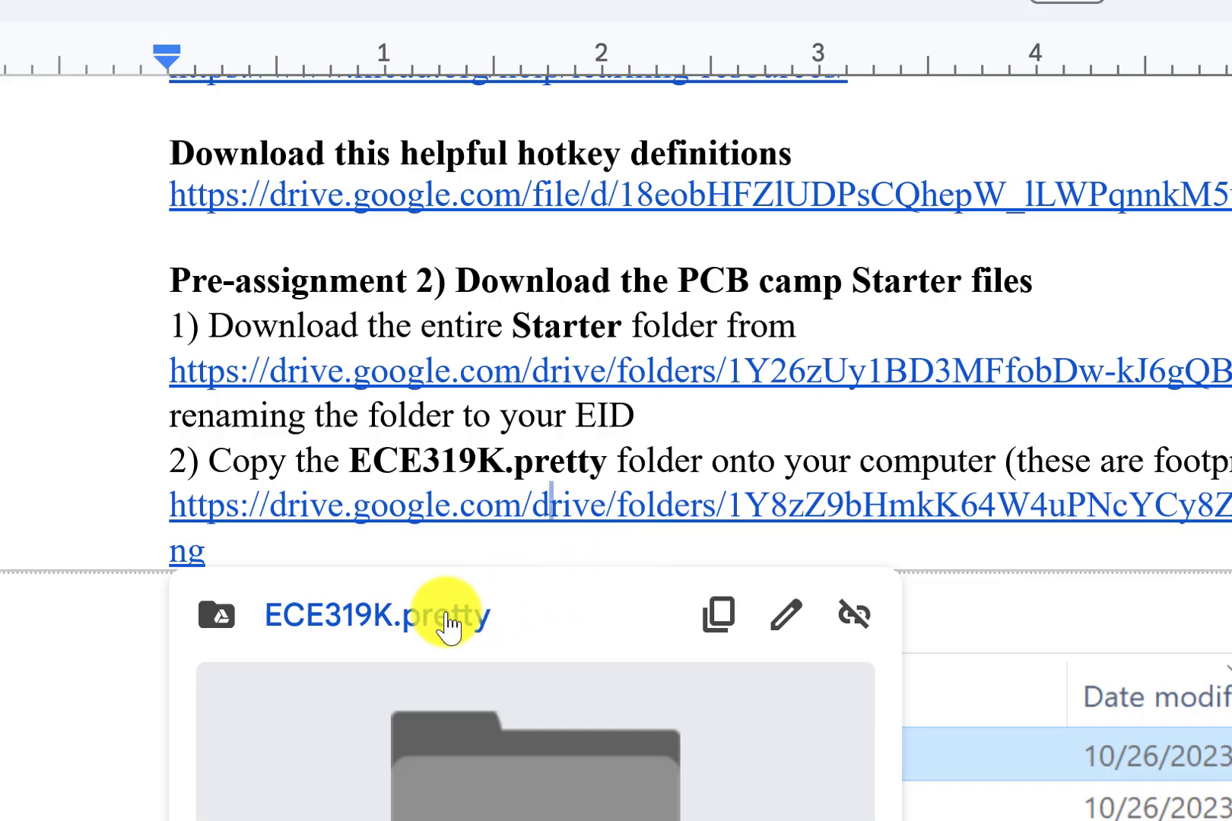
left_click(448, 627)
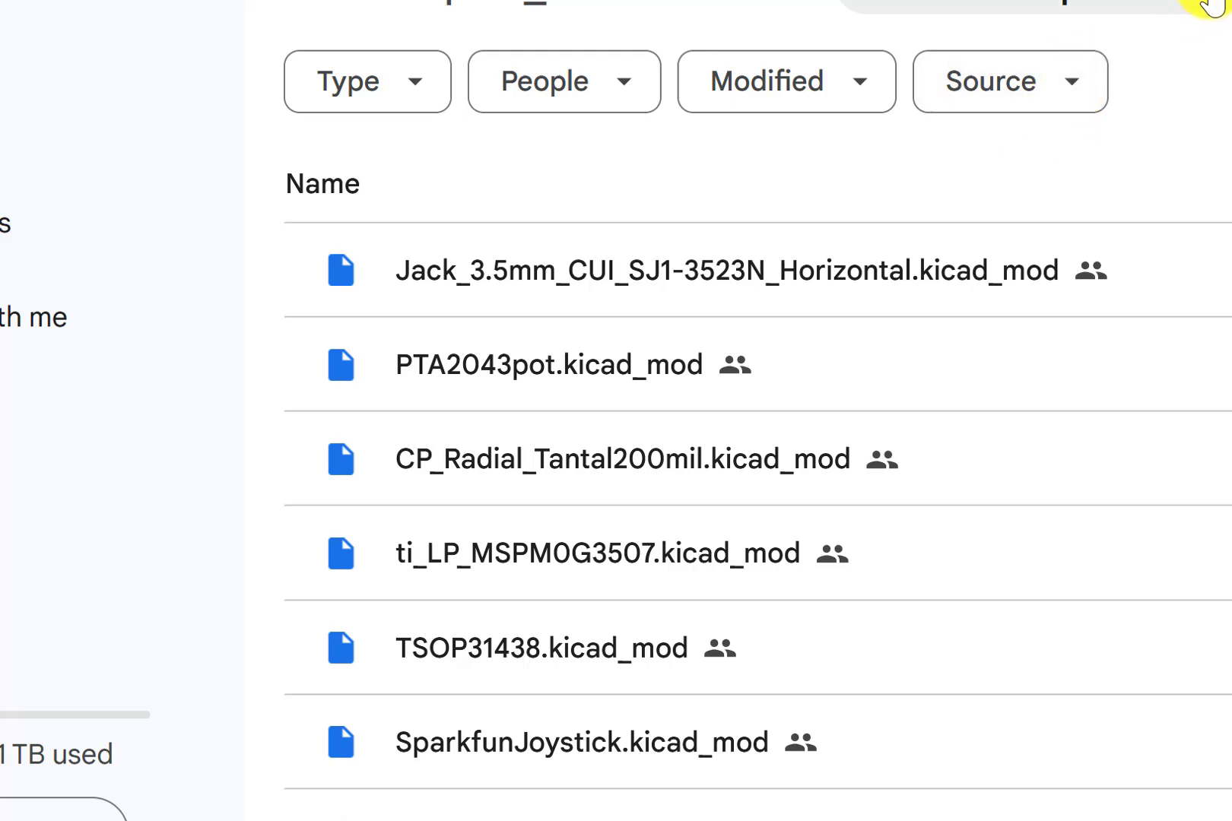
left_click(1219, 3)
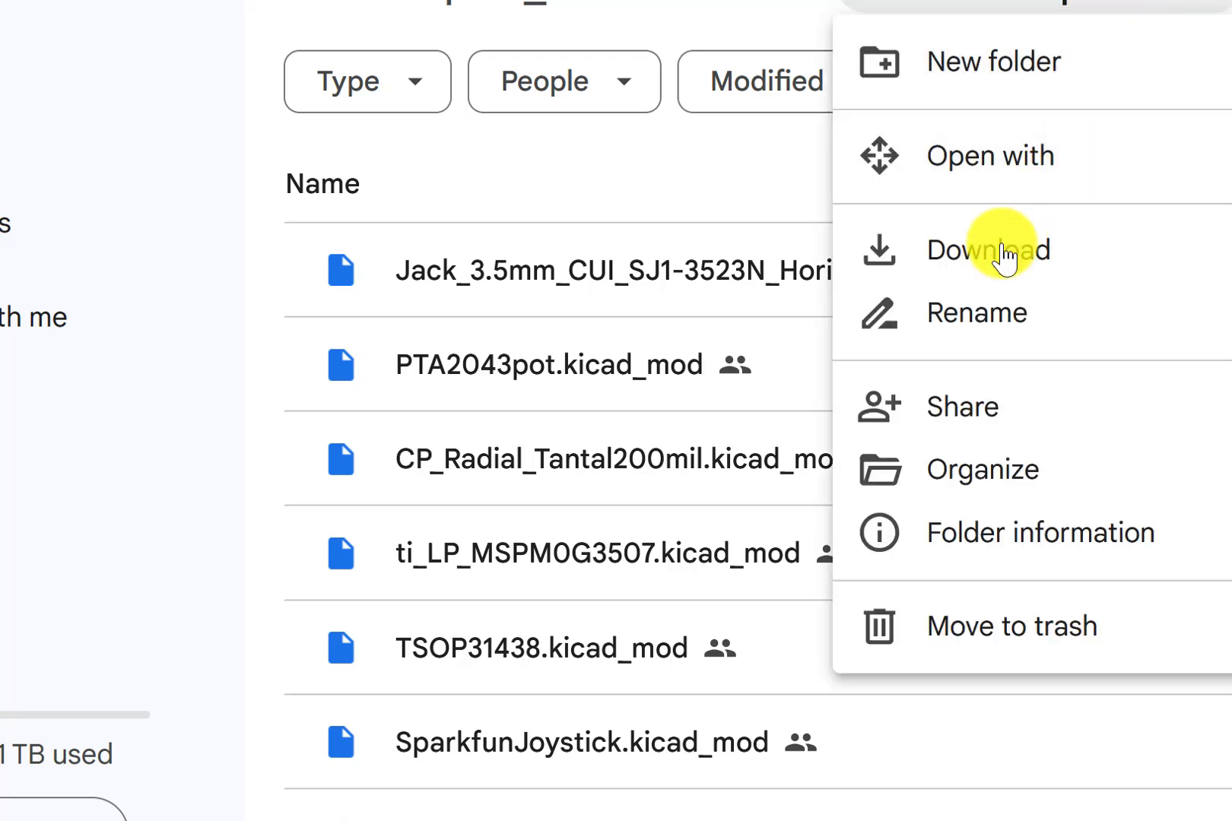
left_click(1008, 255)
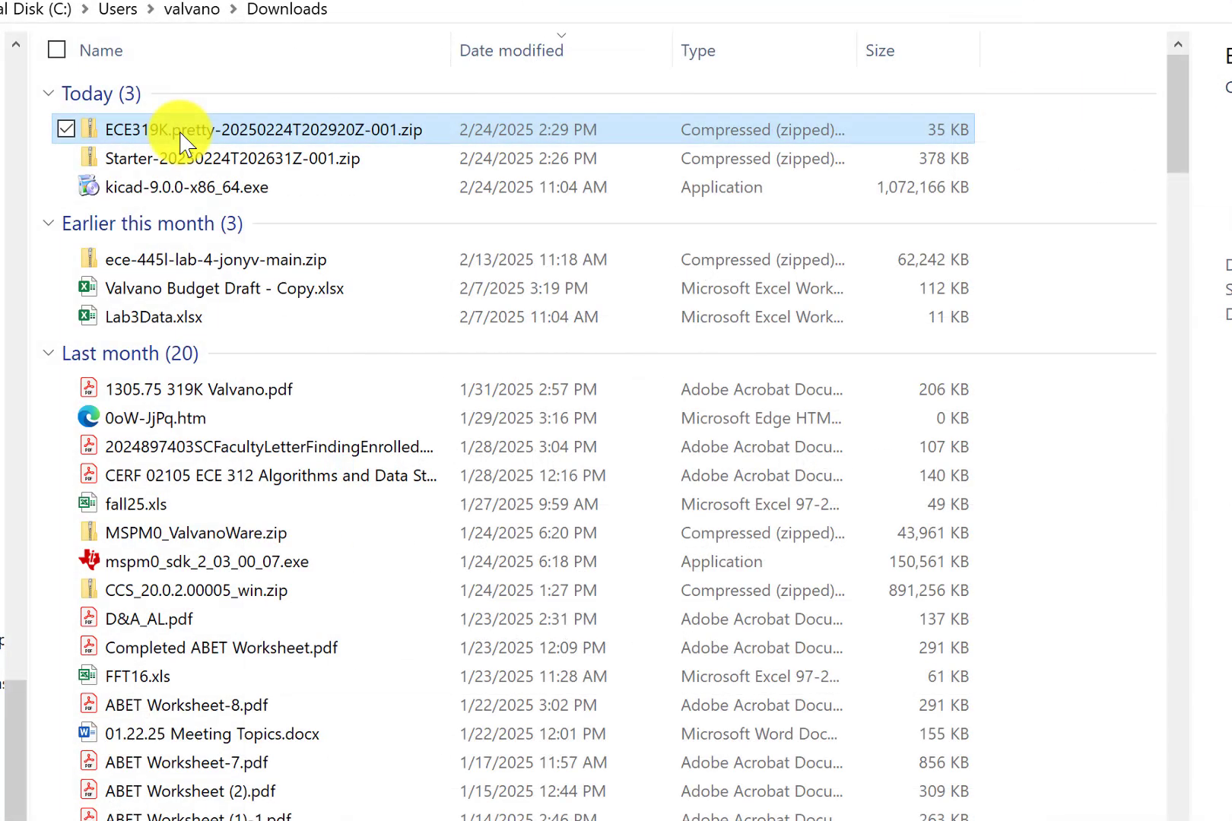
Extract the ECE319K.pretty zip from Downloads into the renamed project folder in Documents and open the extracted ECE319K.pretty folder
right_click(182, 141)
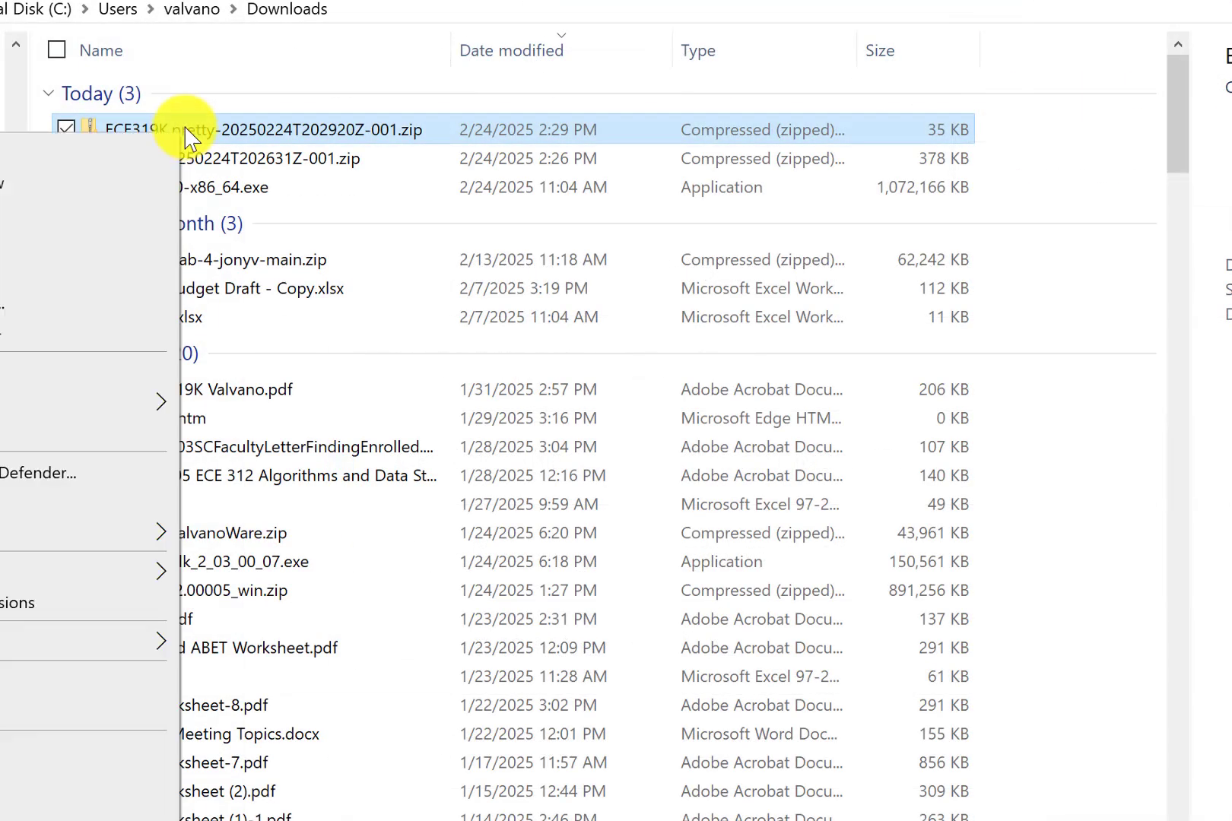
left_click(64, 376)
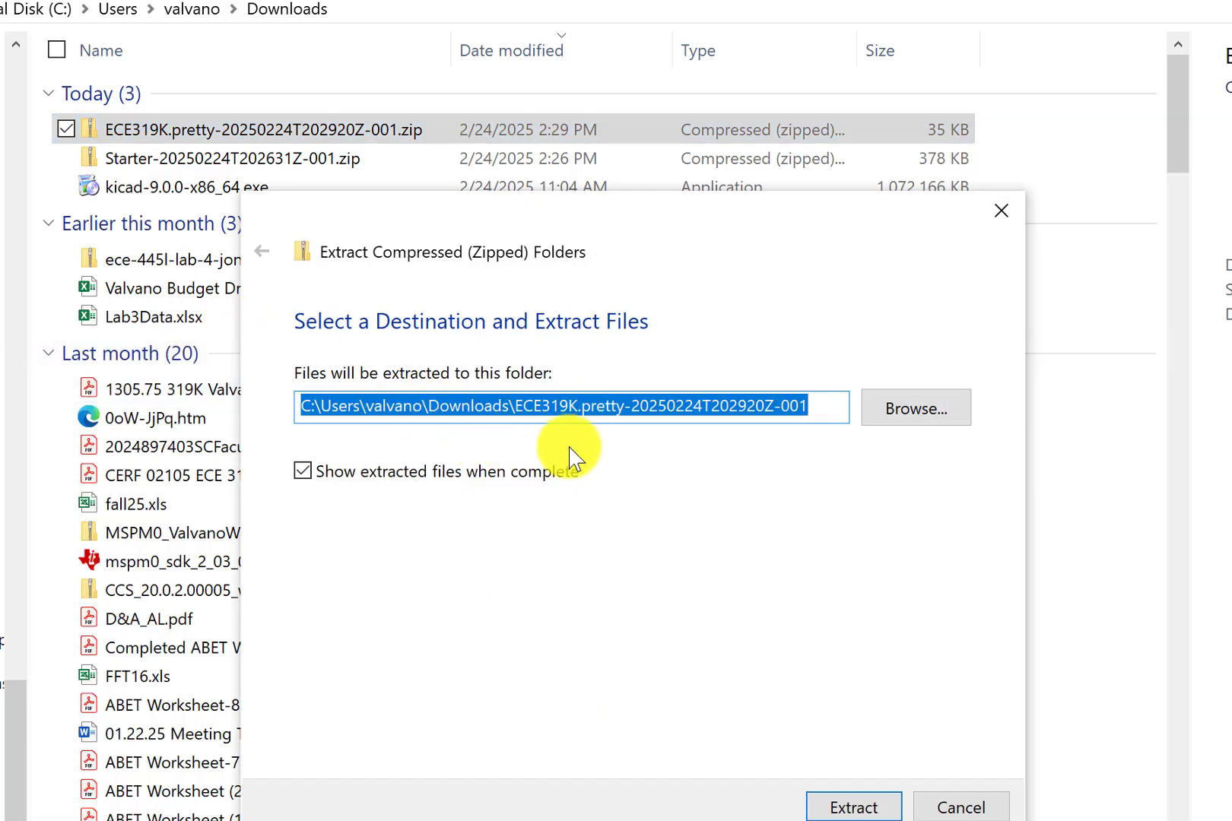
left_click(925, 416)
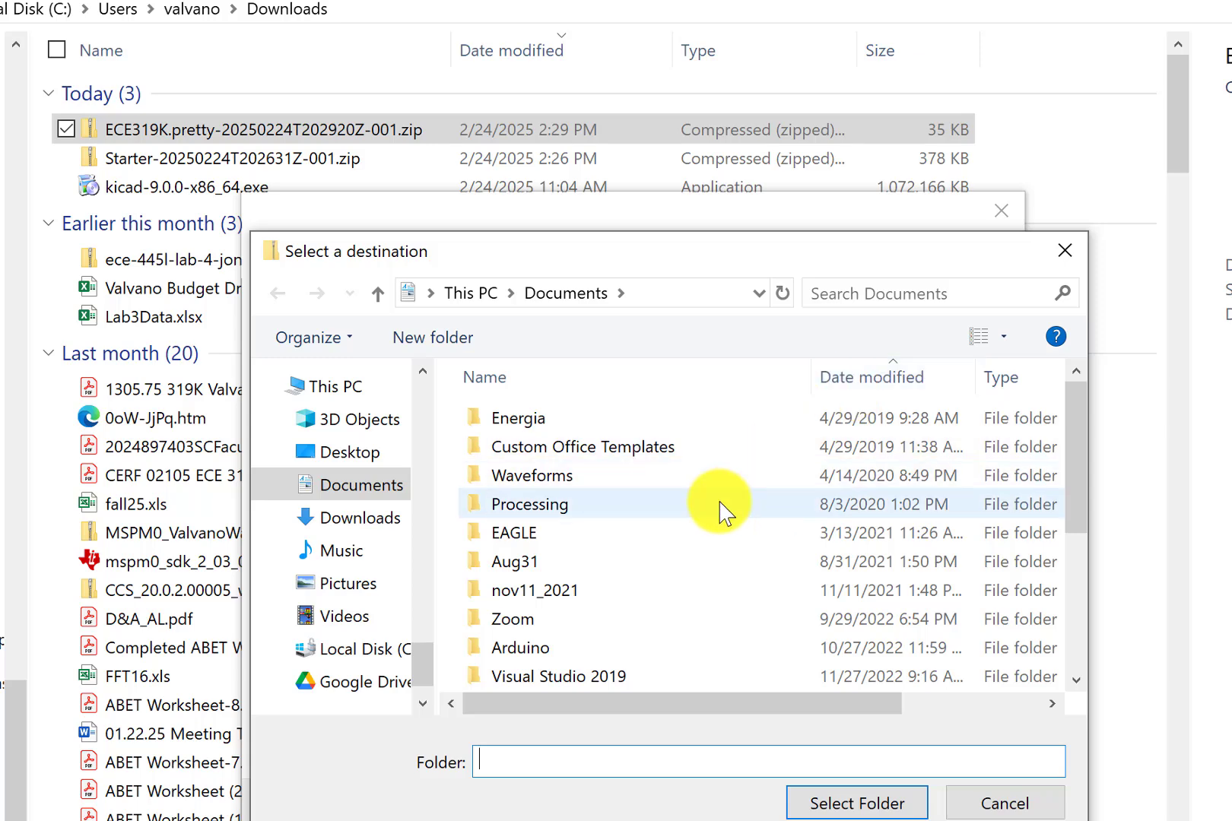
scroll(673, 490, "down", 1)
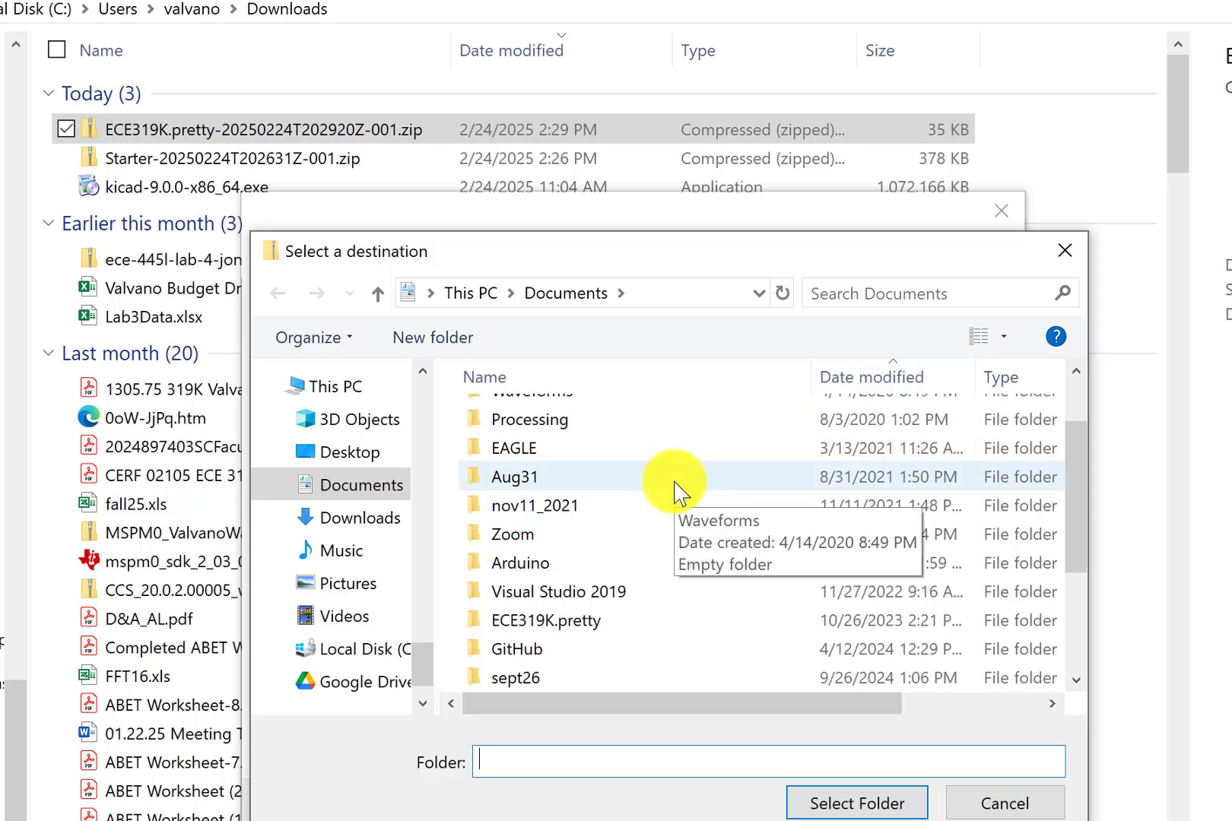
scroll(674, 491, "down", 2)
double_click(590, 646)
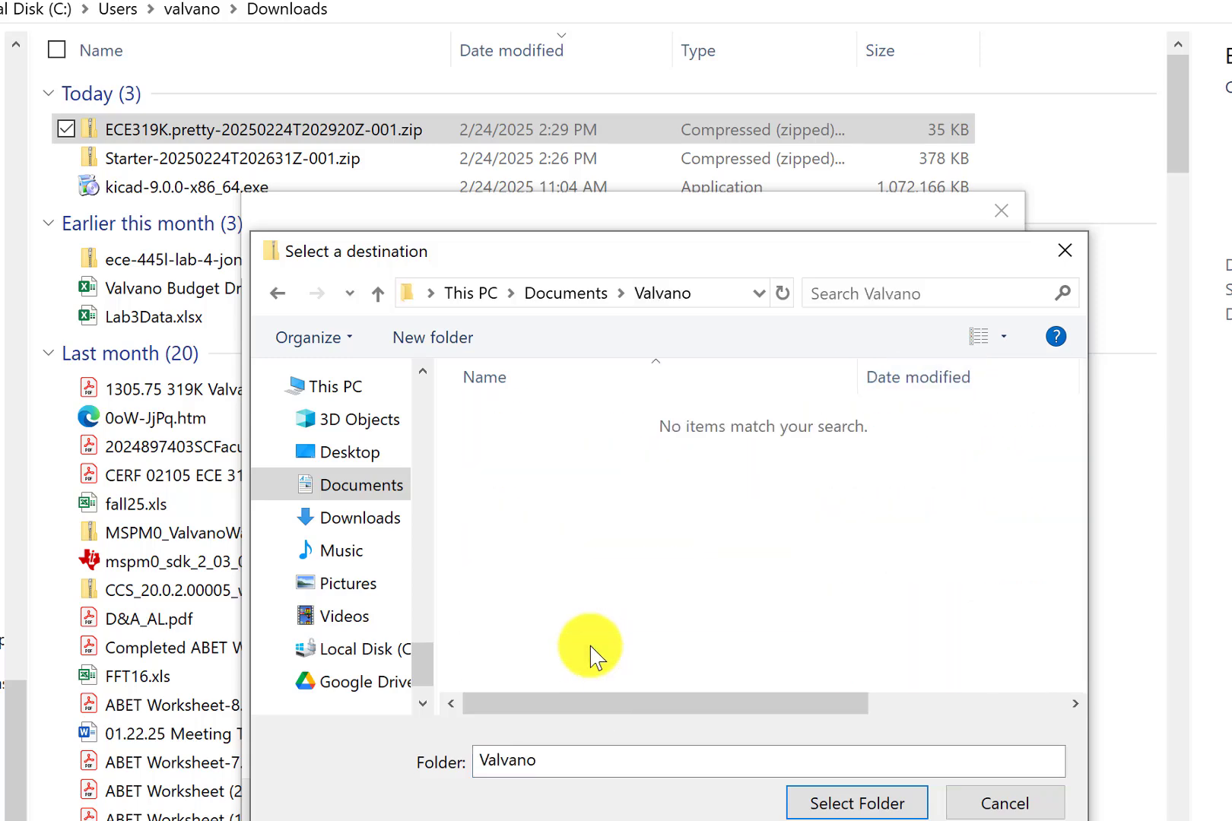
left_click(856, 804)
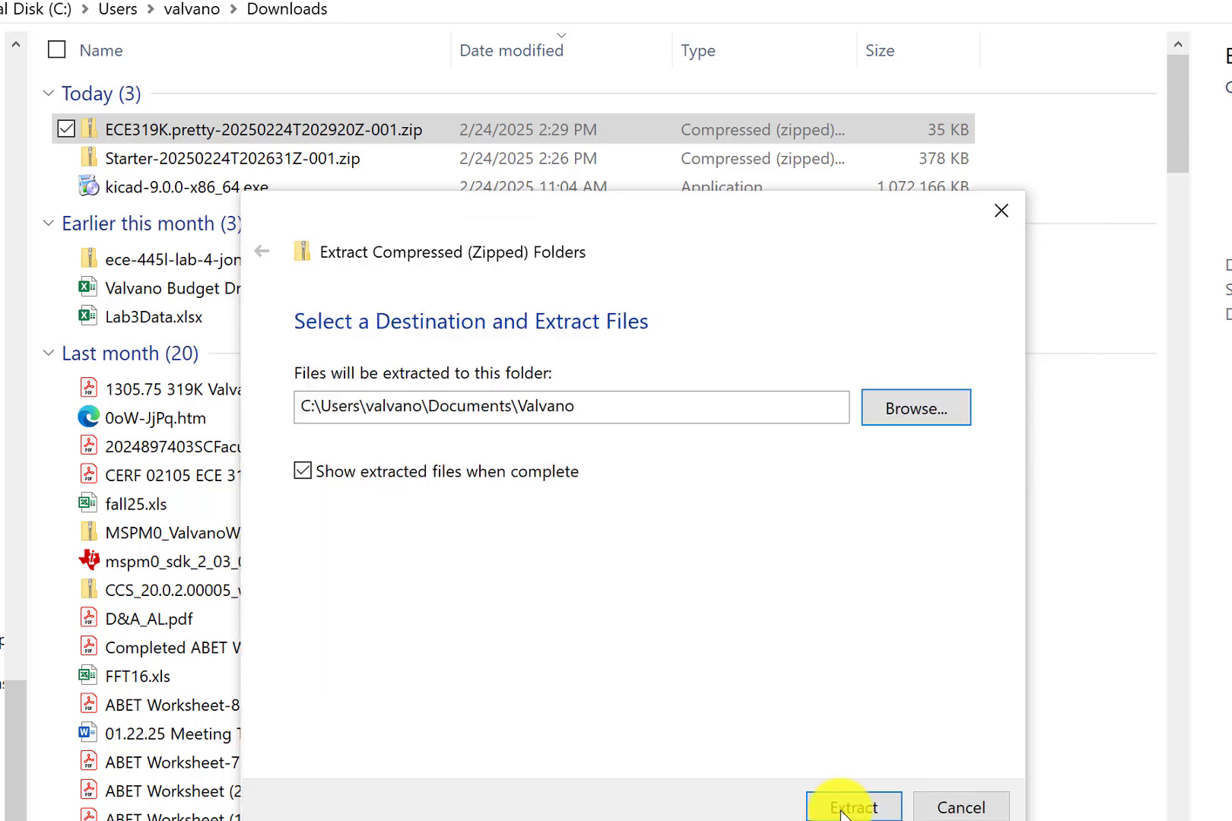
left_click(840, 811)
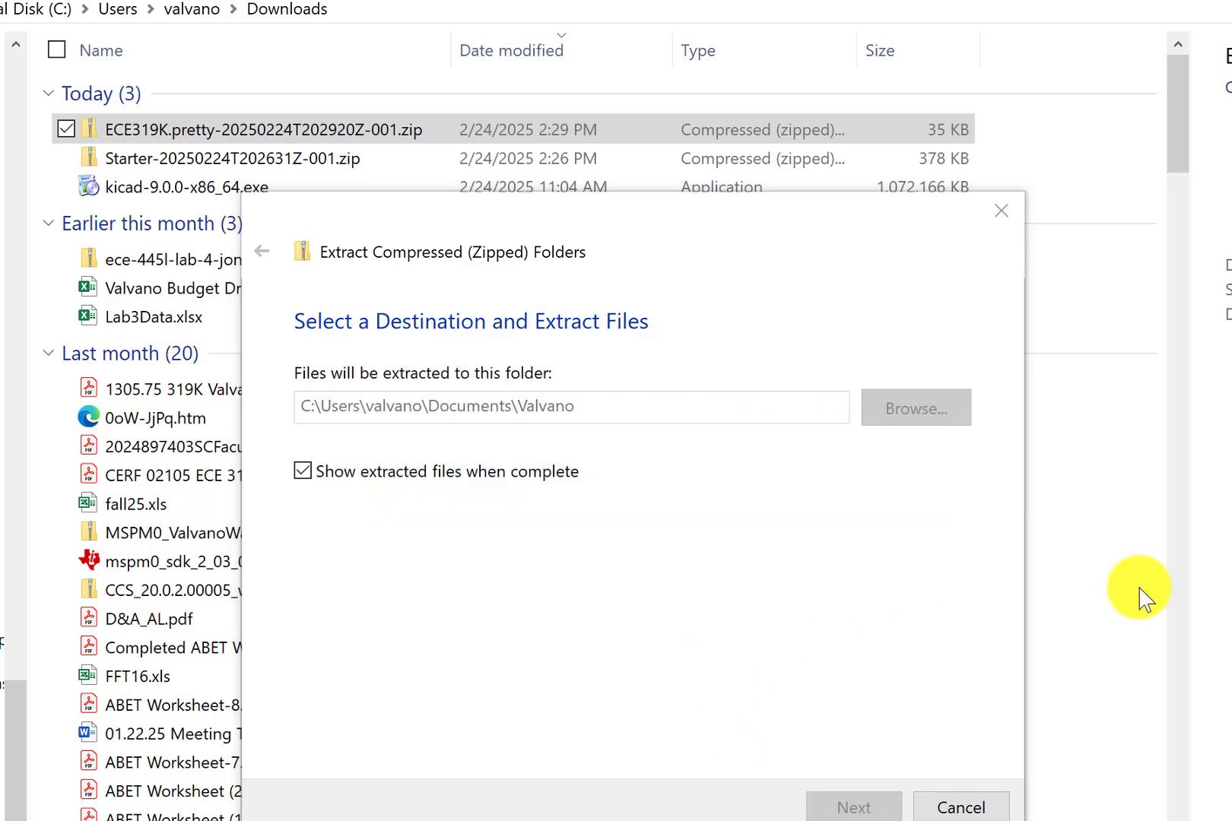
double_click(193, 274)
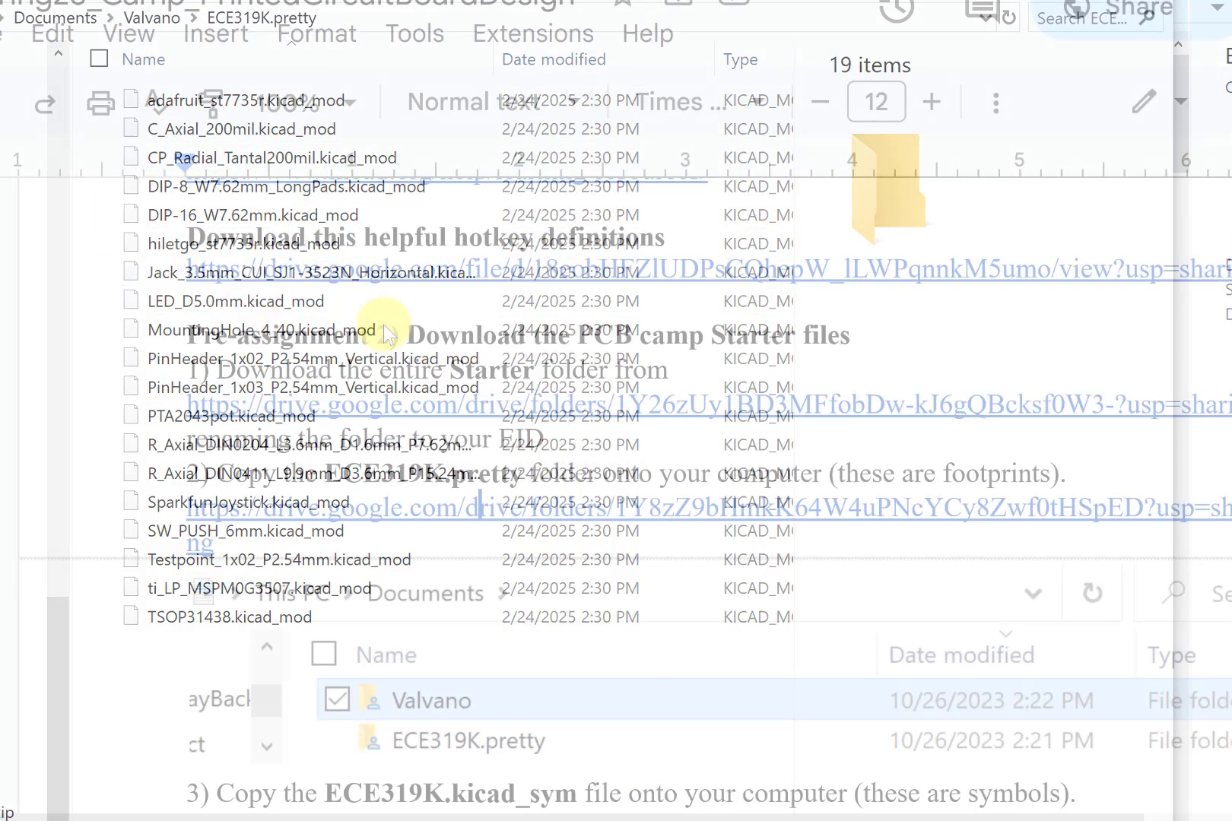
Download ECE319K.kicad_sym through the symbol file link in the assignment document and copy it from Downloads into the renamed project folder in Documents
scroll(550, 432, "down", 6)
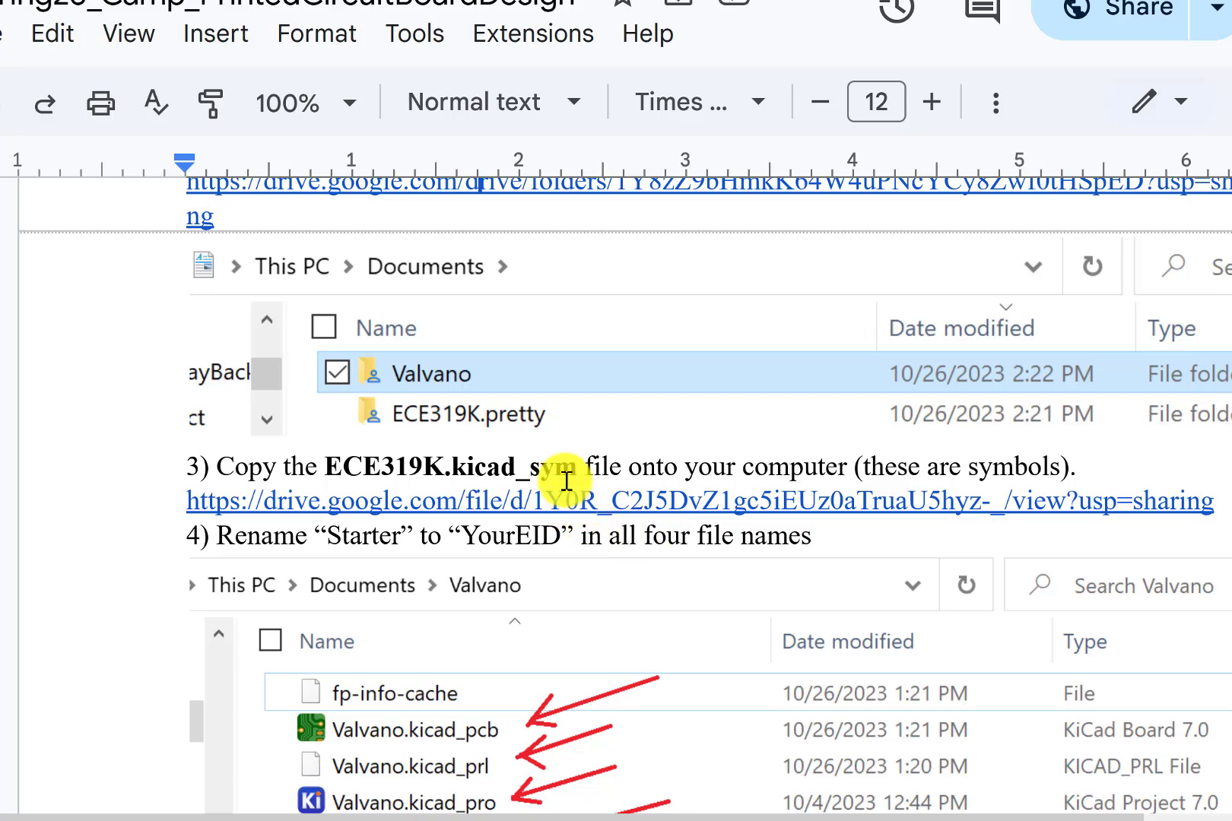
left_click(615, 506)
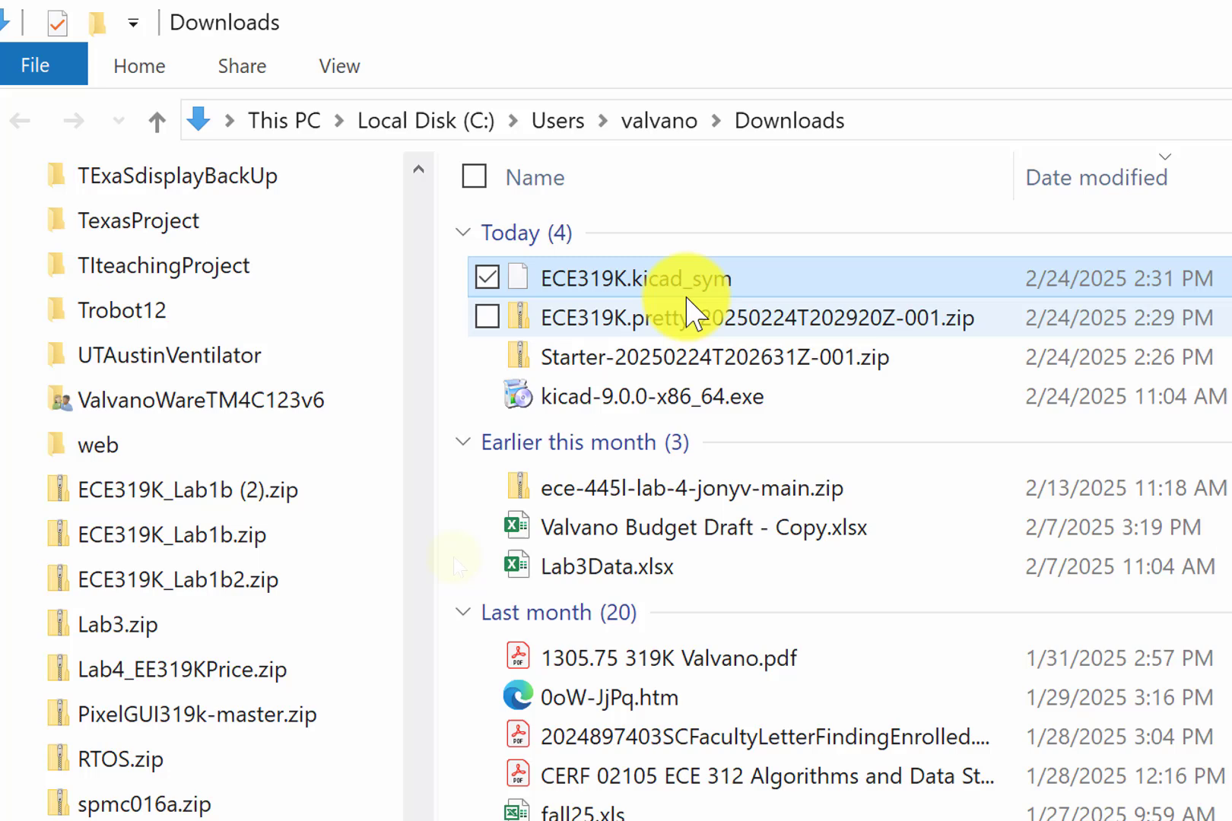
left_click(688, 350)
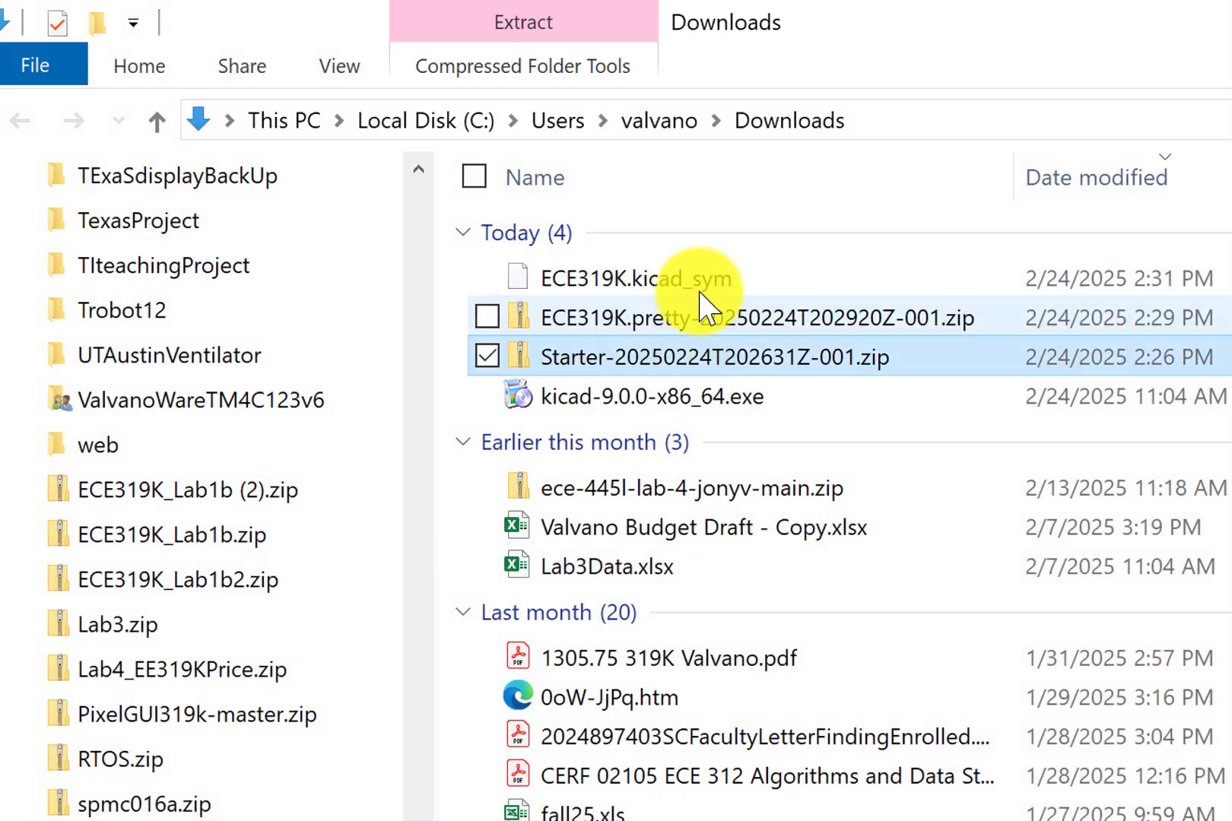
left_click(701, 278)
left_click(677, 357)
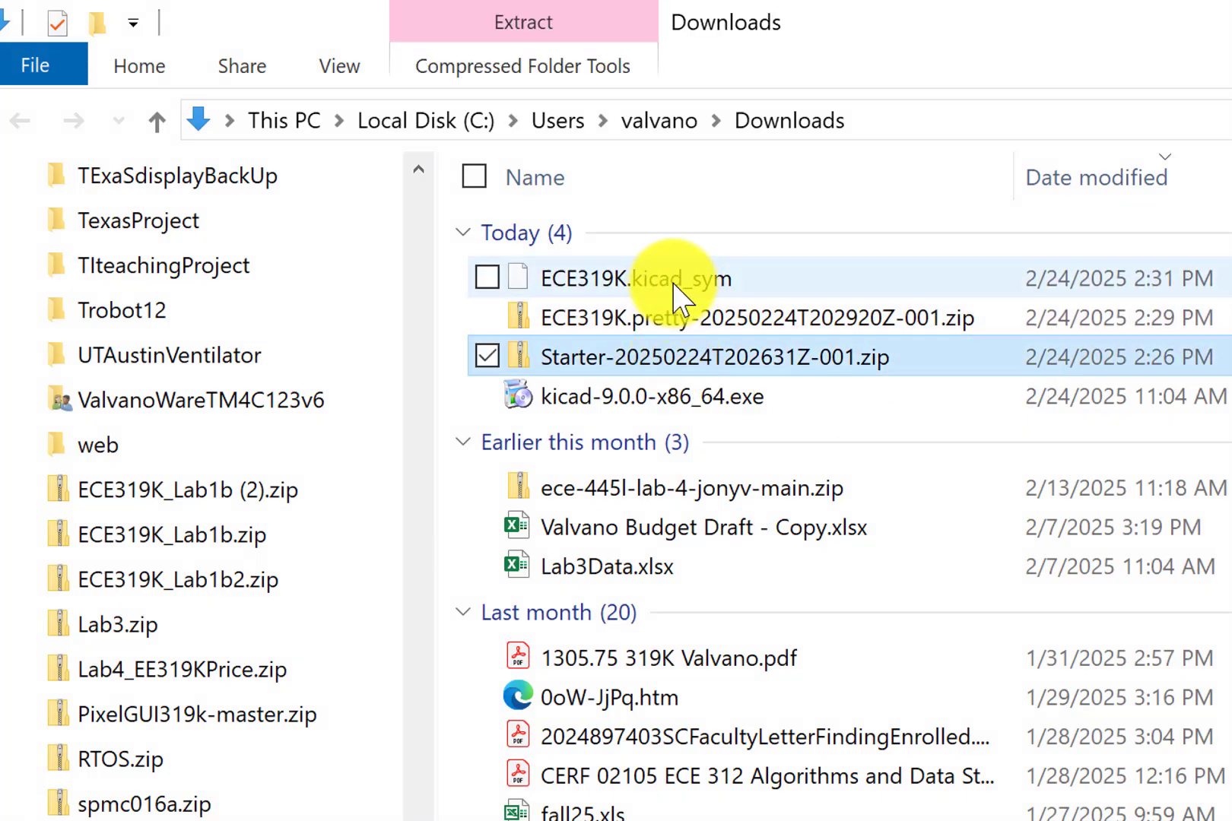
left_click(651, 288)
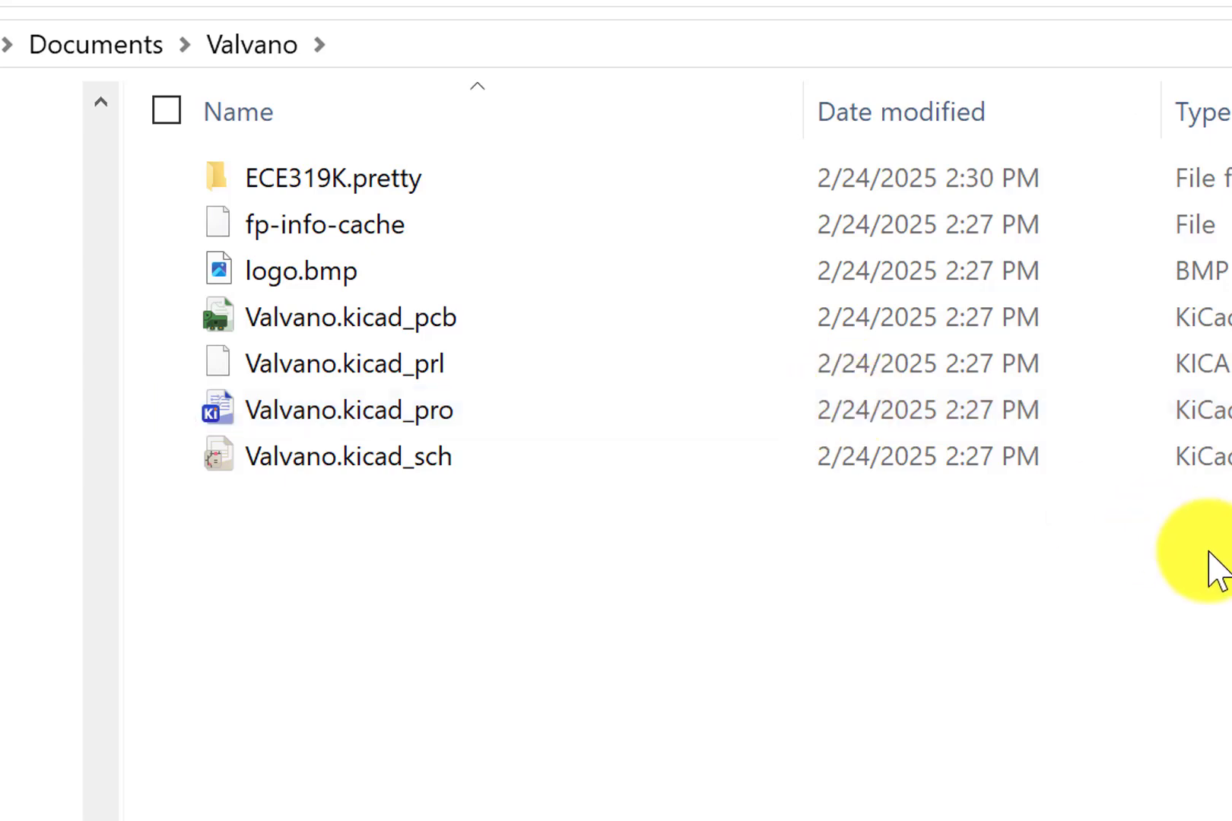
key("ctrl+v")
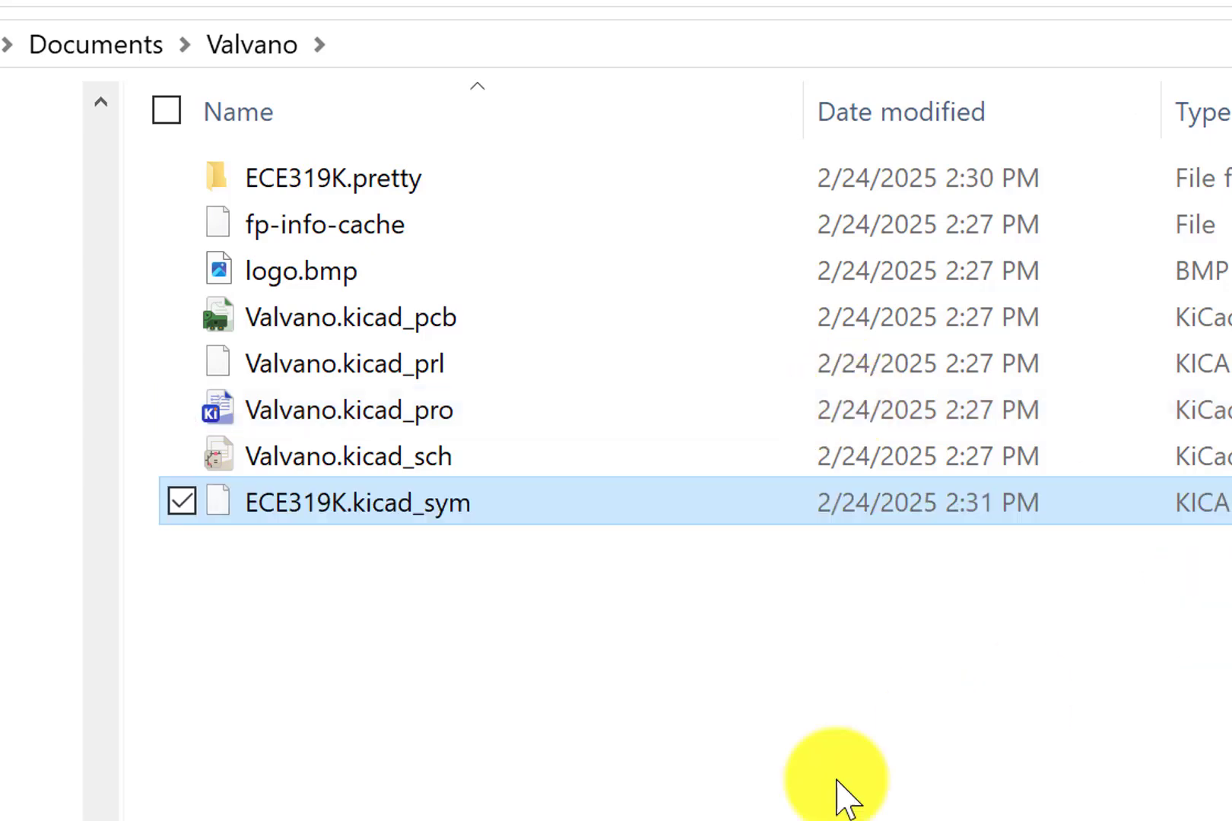
left_click(786, 820)
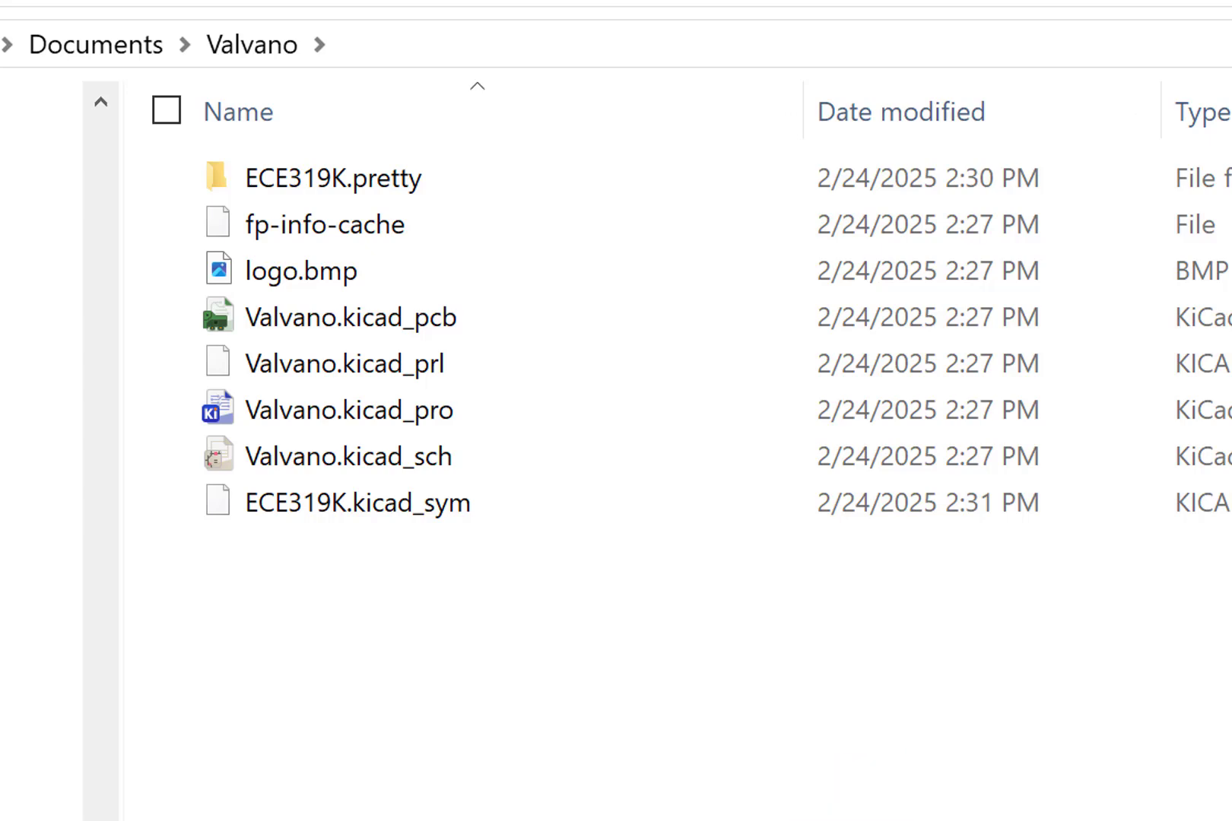